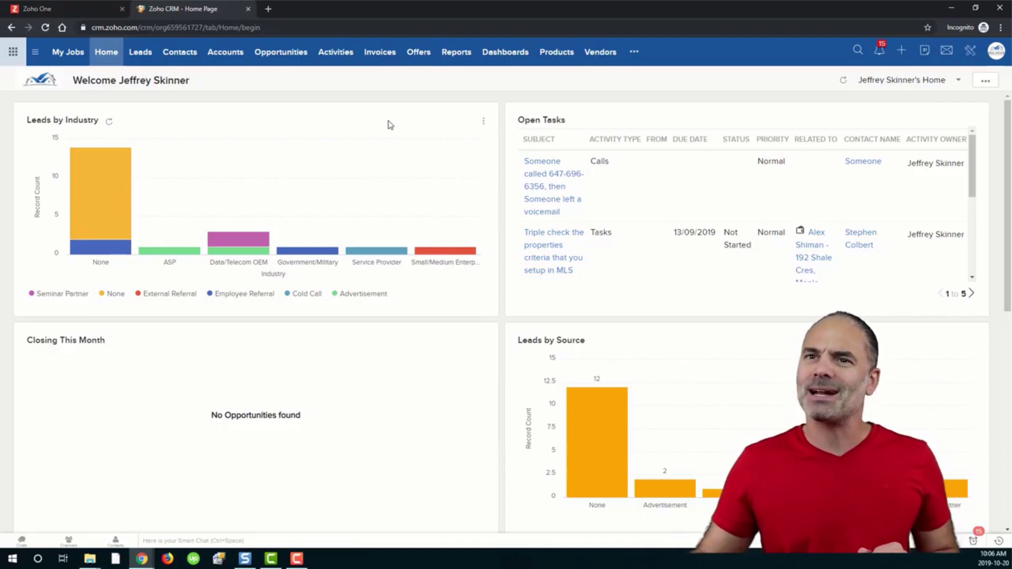
Step: Open the Leads module and switch its records from the canvas view to the list view
click(139, 52)
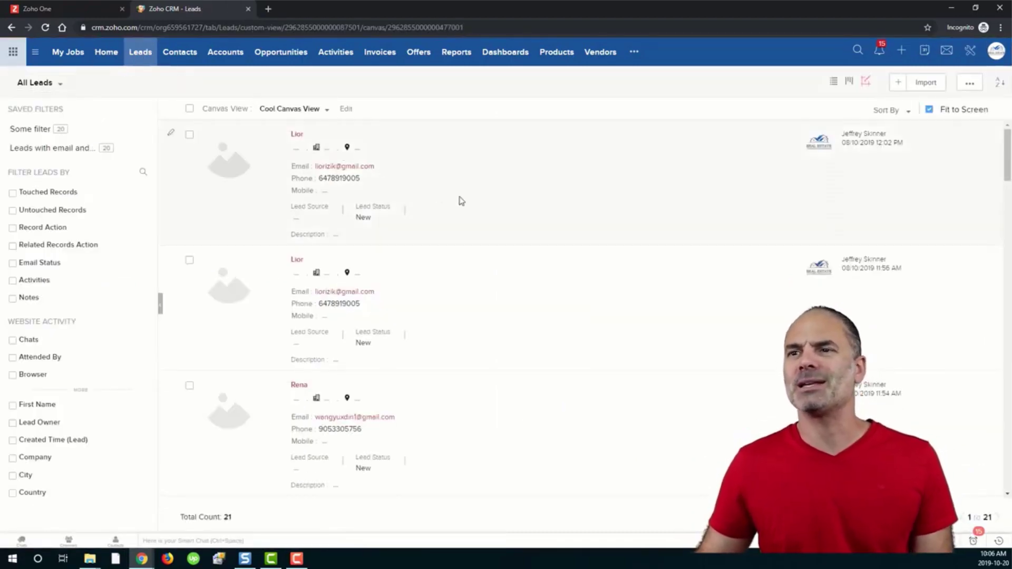
click(836, 82)
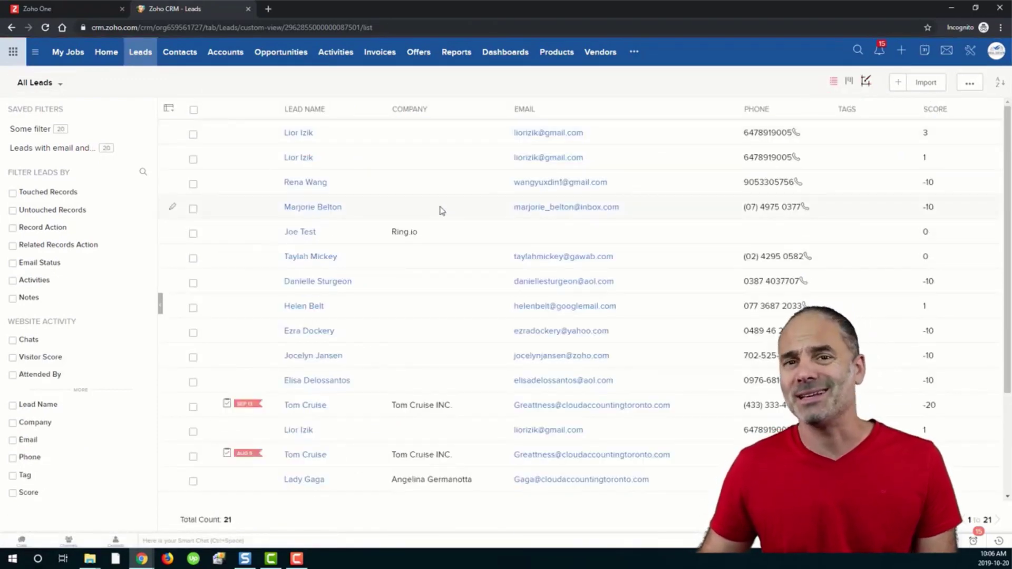
click(141, 57)
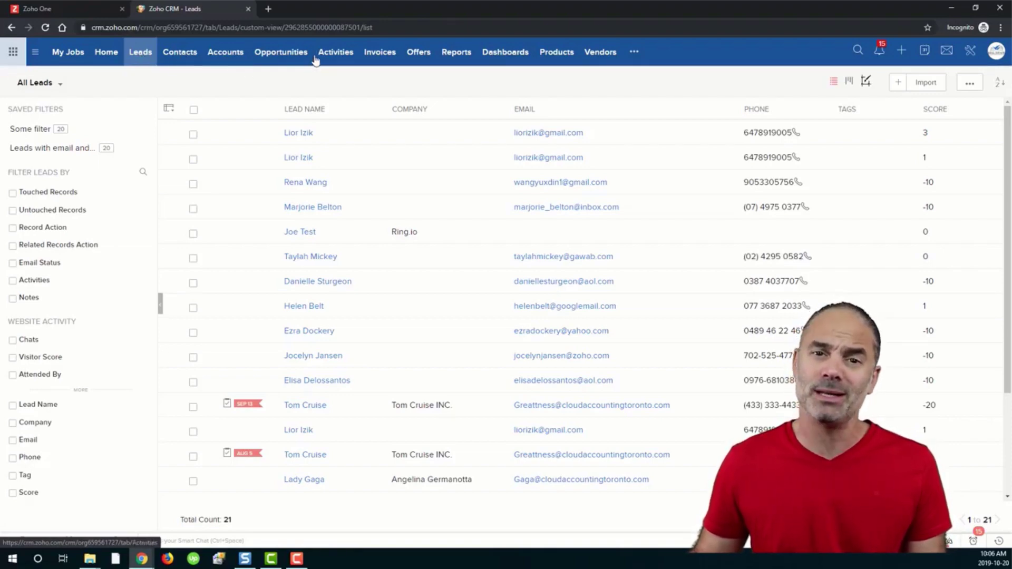
click(149, 53)
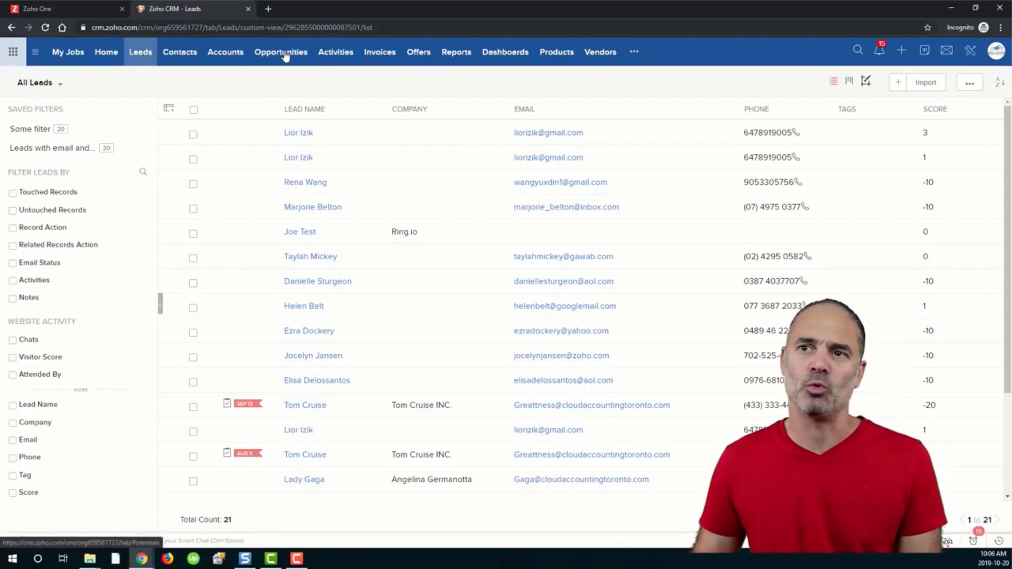
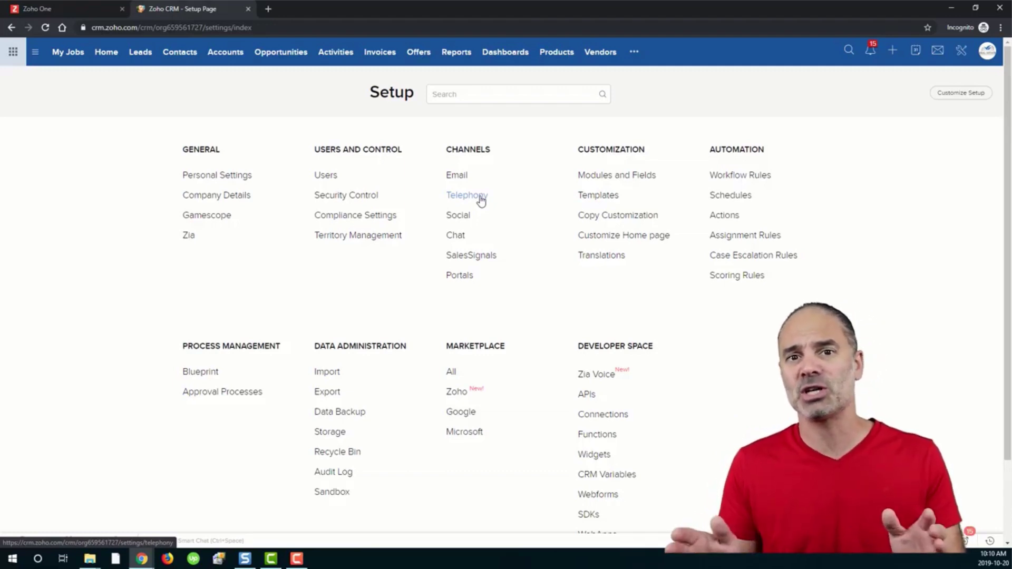
Step: Open the Automate Lead Generation settings of the Social channel
click(463, 217)
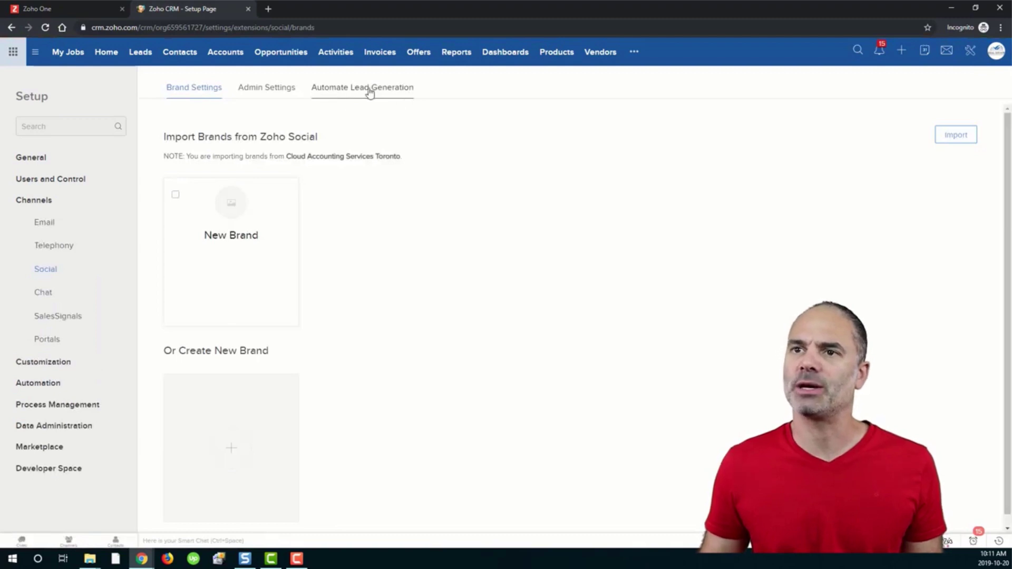
click(378, 93)
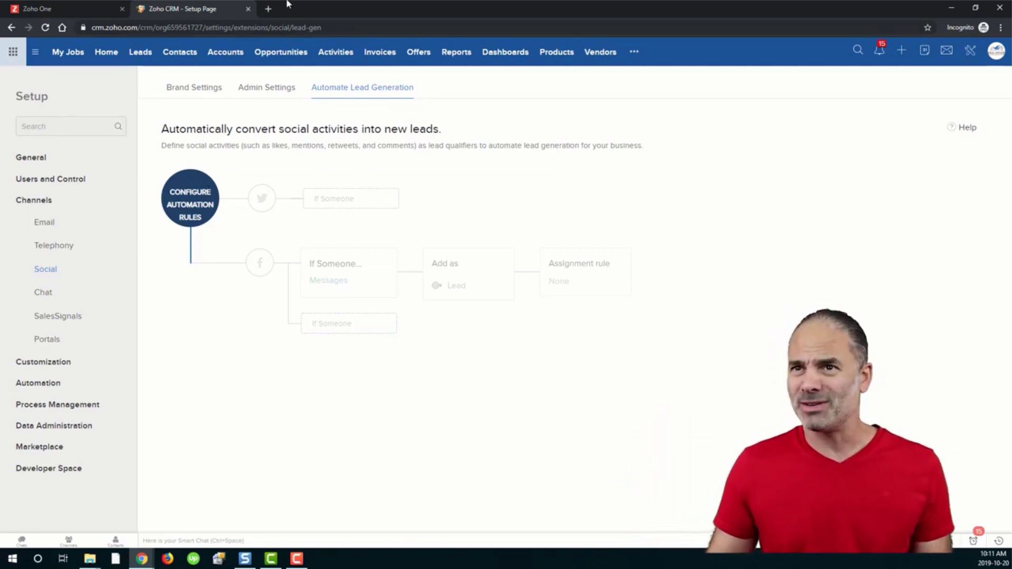
Step: Search the web for "zoho social" in a new browser tab and access Zoho Social from its product page
click(268, 8)
text(z)
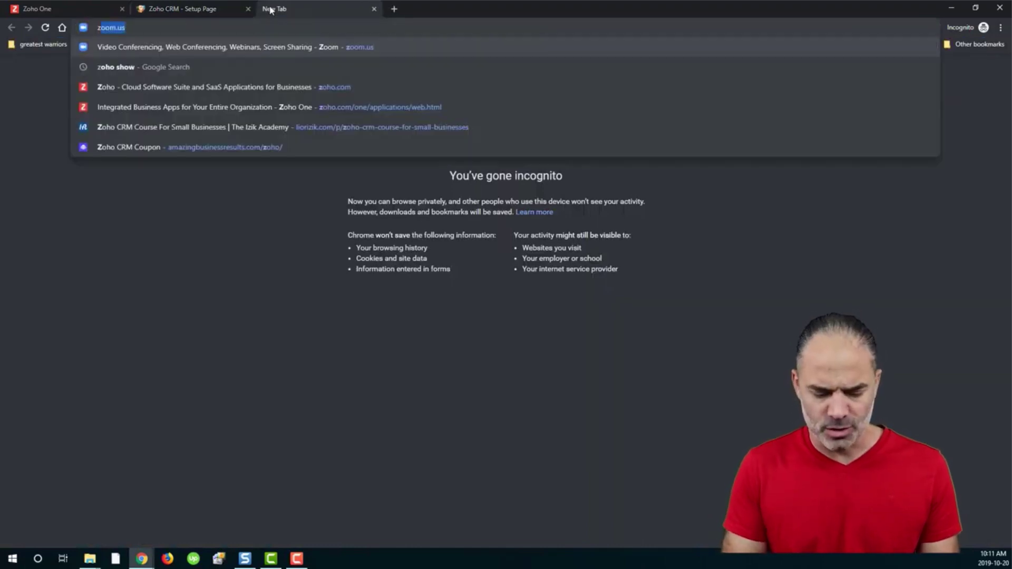
text(oh)
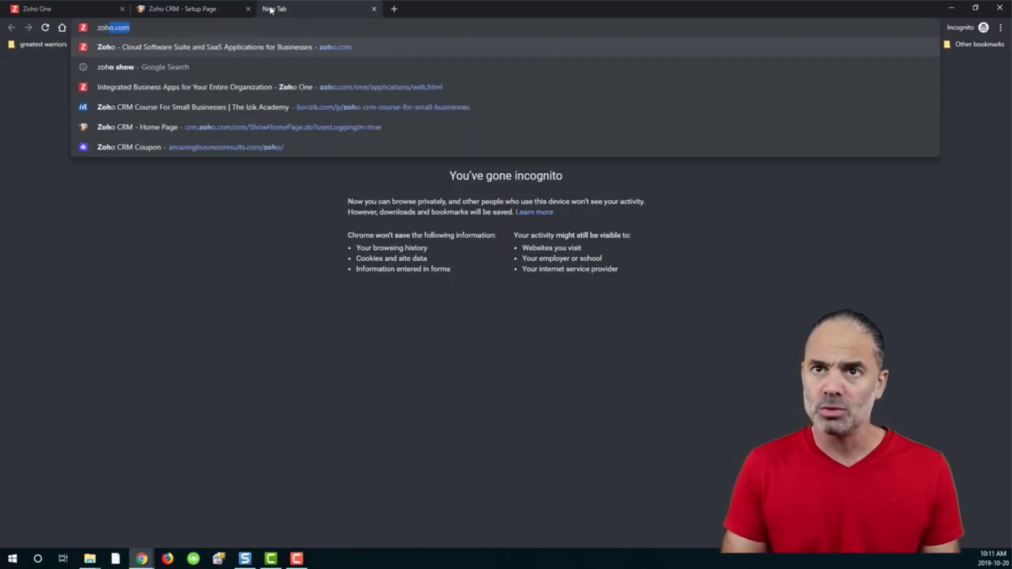
text(o social)
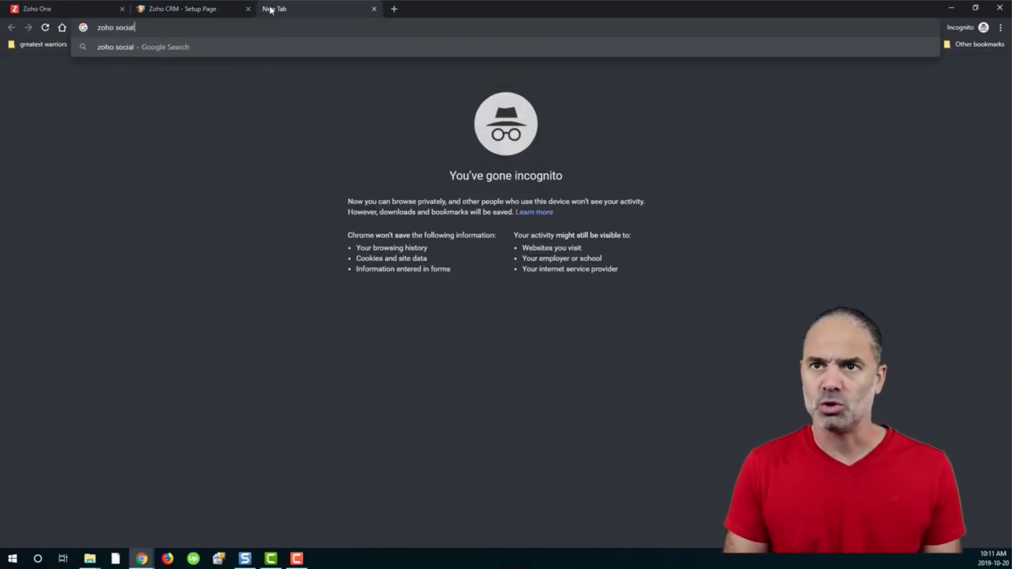
key(Return)
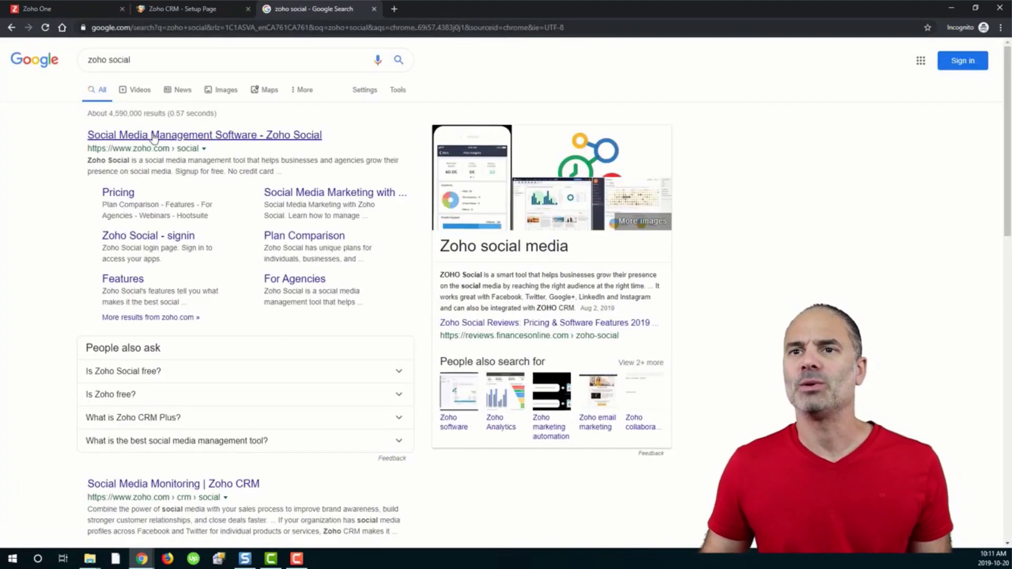
click(154, 139)
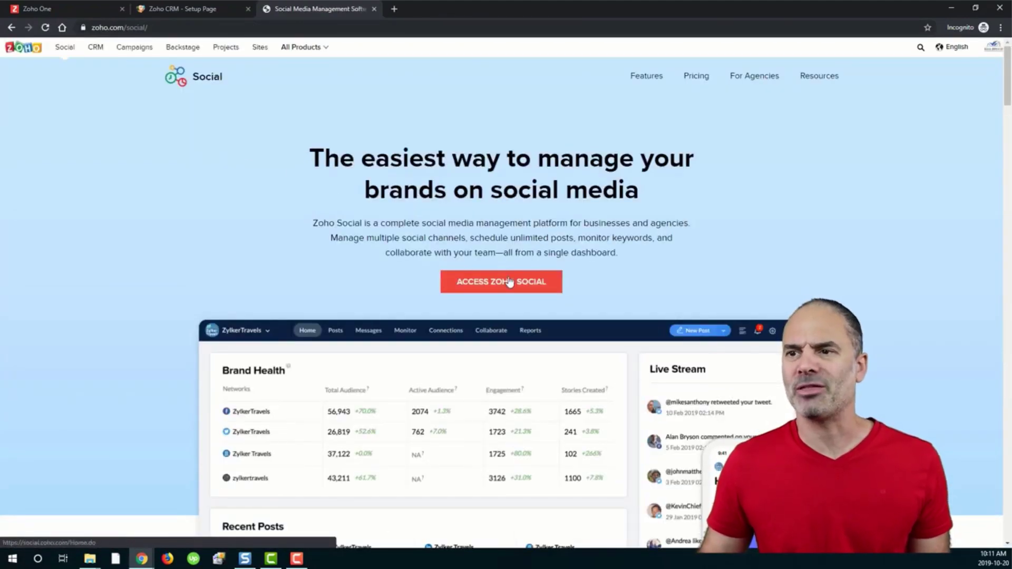
click(508, 283)
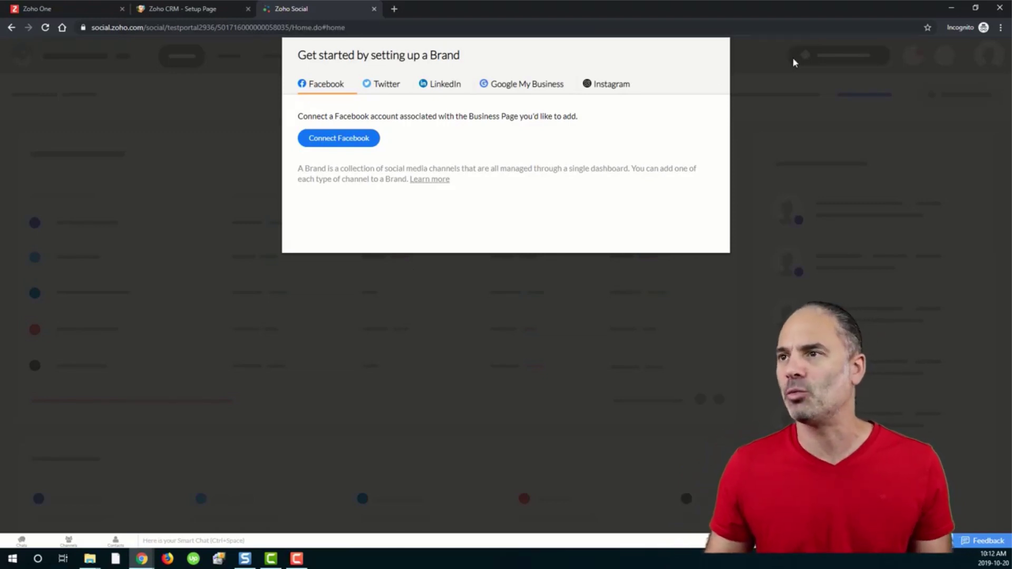
click(725, 103)
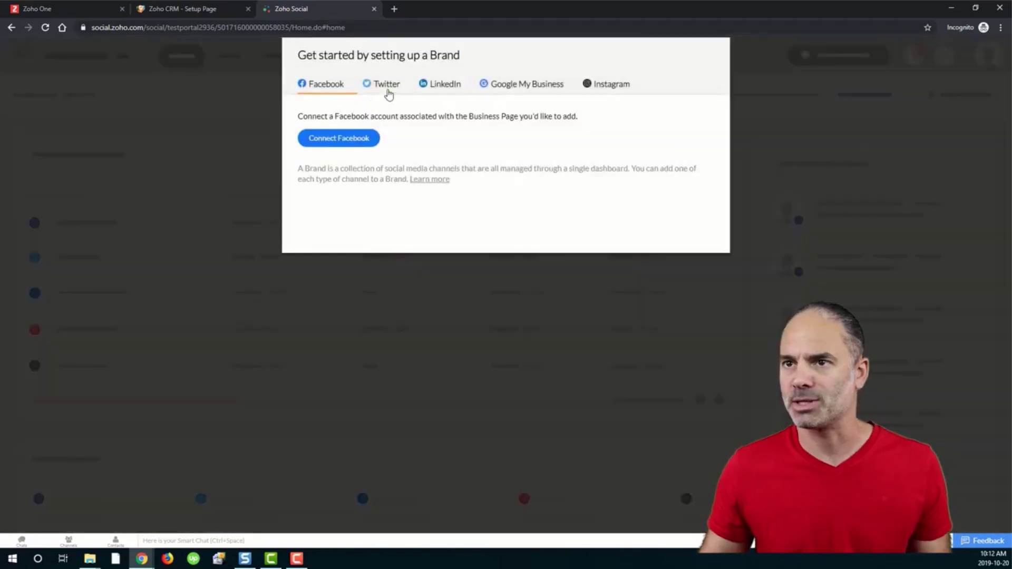
Step: Close Zoho Social and open the Chat channel's visitor tracking settings in the CRM setup
key(ctrl+w)
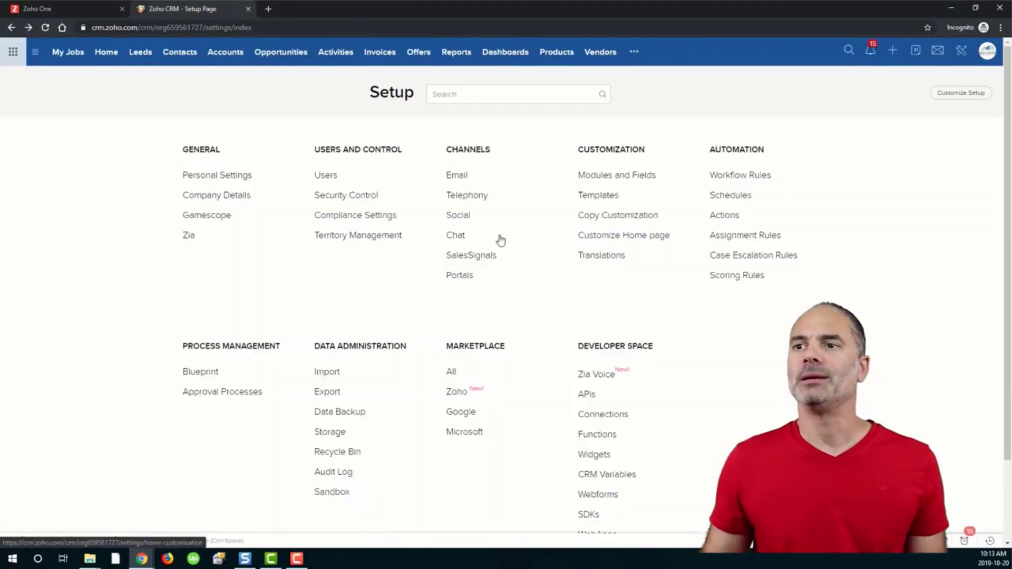
click(455, 236)
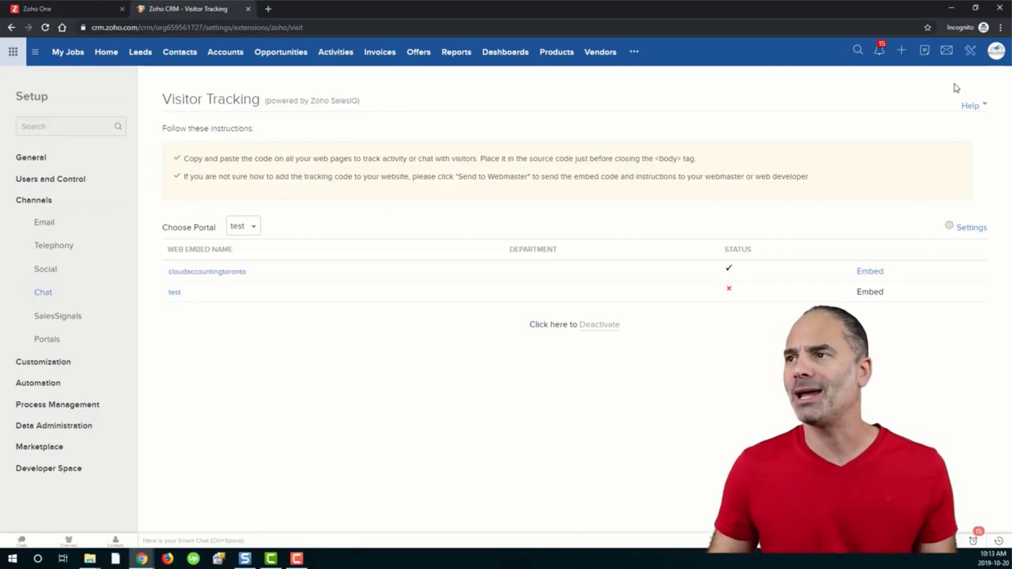
Step: Switch to Zoho One and show all Zoho apps that can be added under the admin panel's applications
click(58, 10)
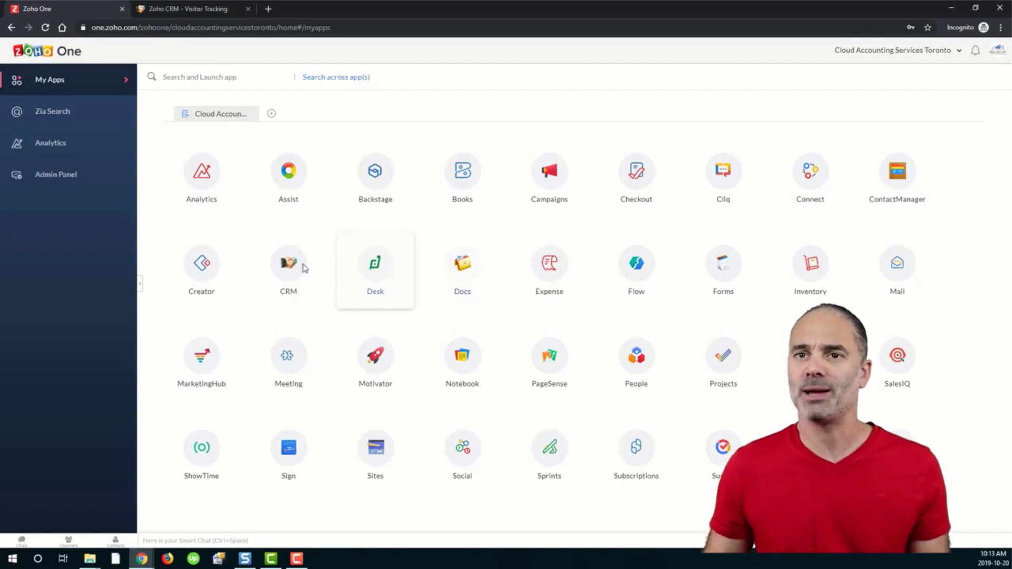
click(70, 179)
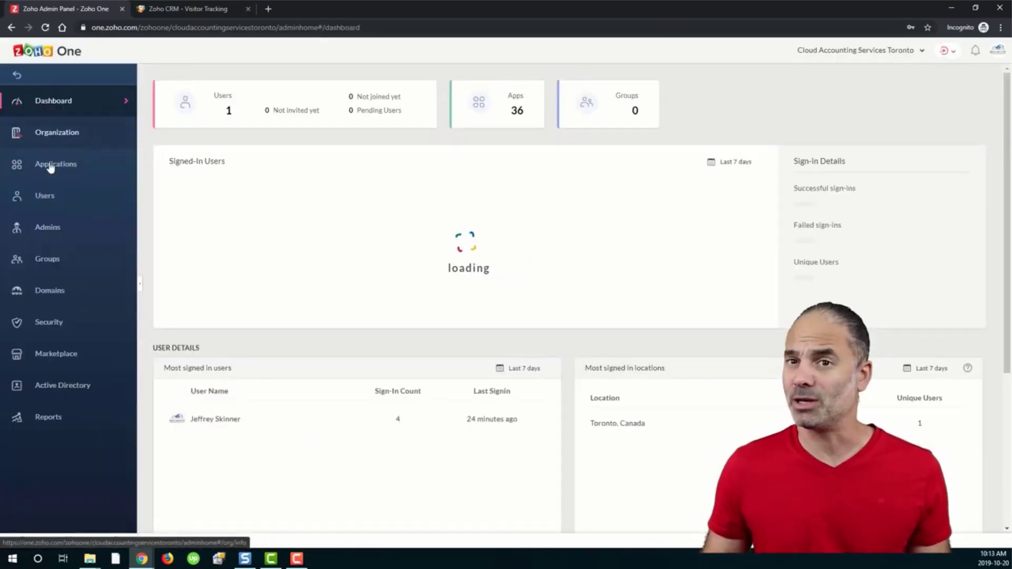
click(50, 165)
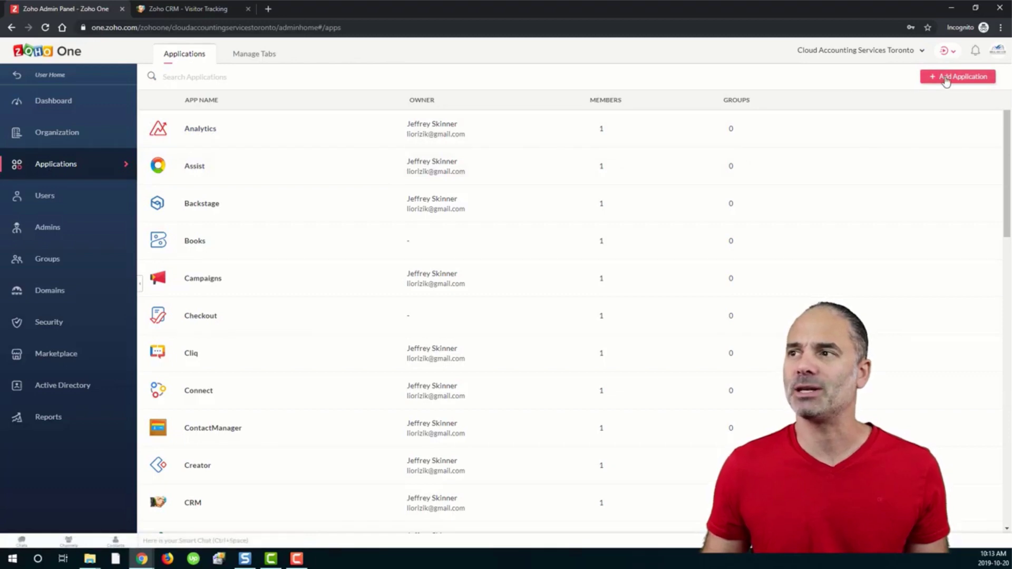
click(959, 79)
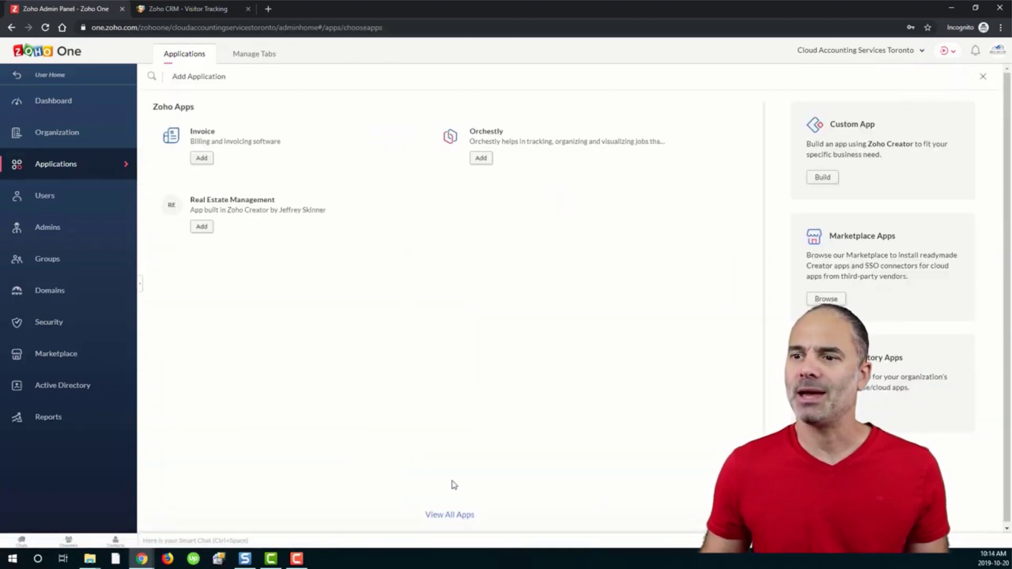
click(456, 514)
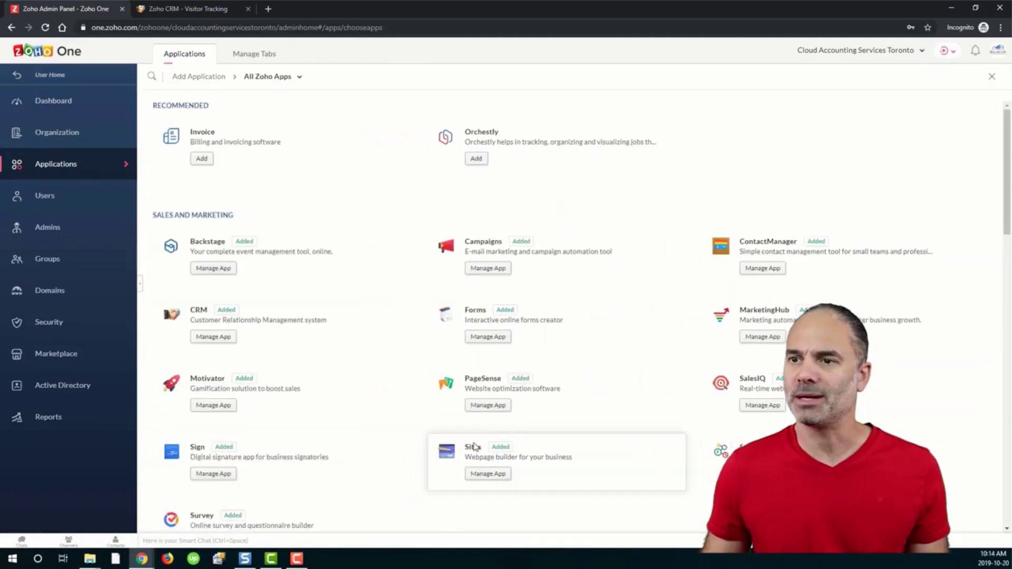
Step: Find the word "sales" on the page of all Zoho apps
key(ctrl+d)
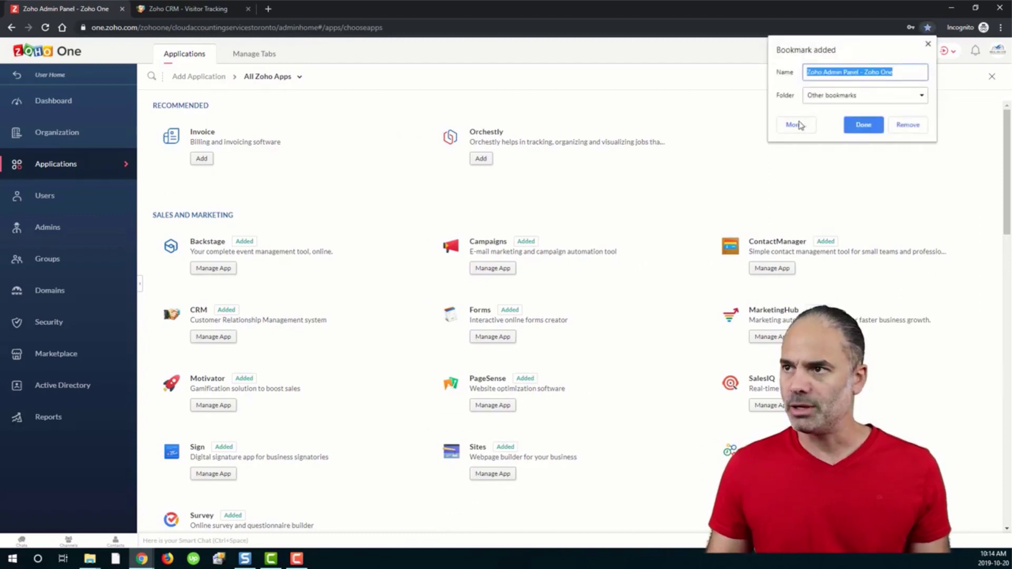
key(ctrl+f)
text(sales)
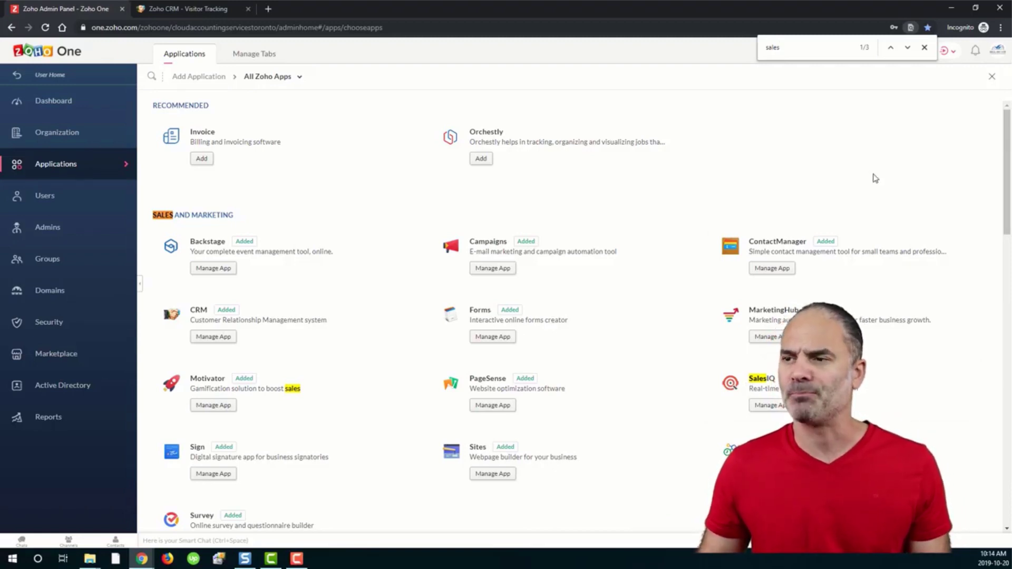
Step: Switch back to Zoho CRM, search all Marketplace extensions for "salesiq" and open Zoho SalesIQ for Zoho CRM
click(188, 9)
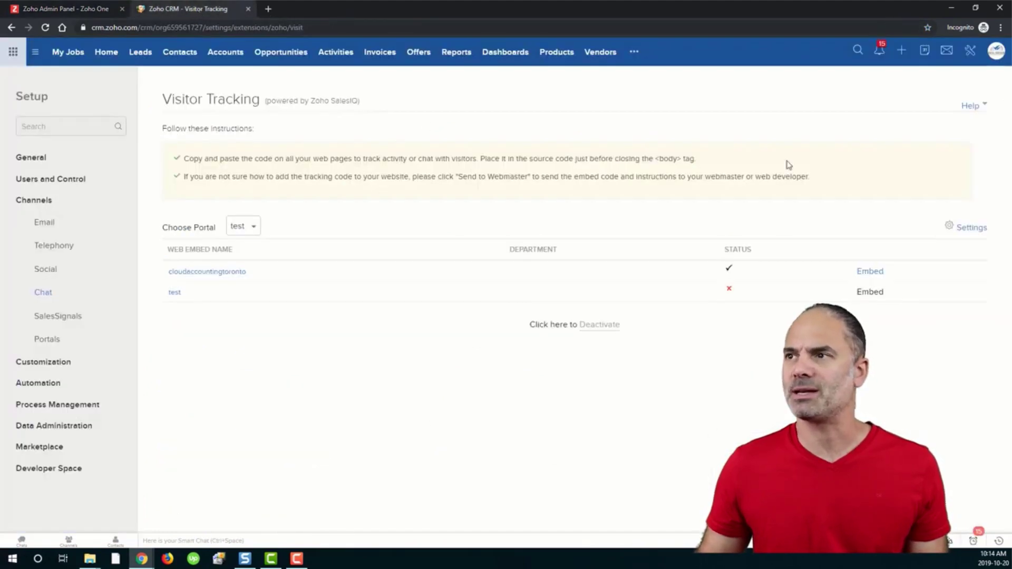
click(970, 51)
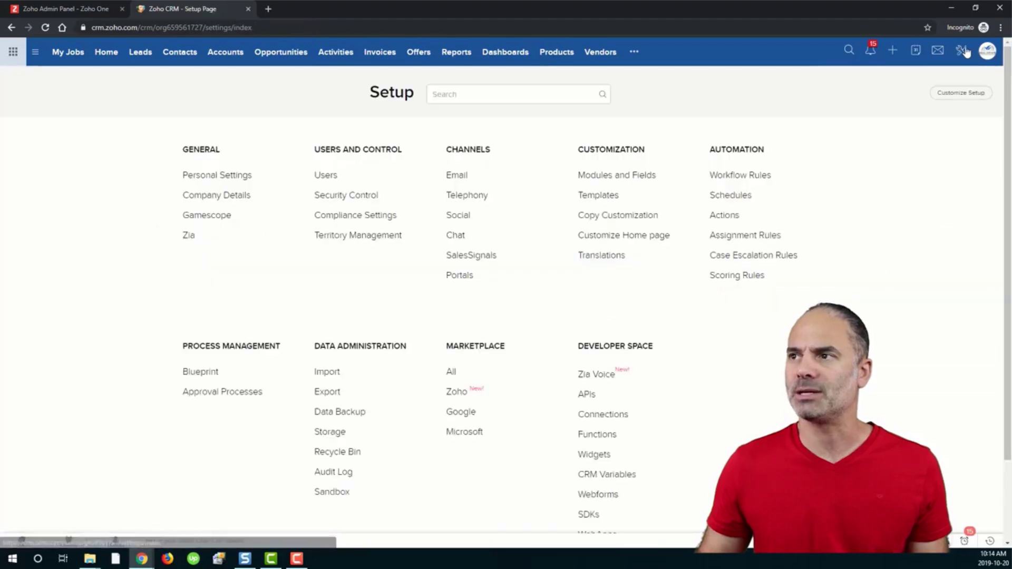
click(451, 374)
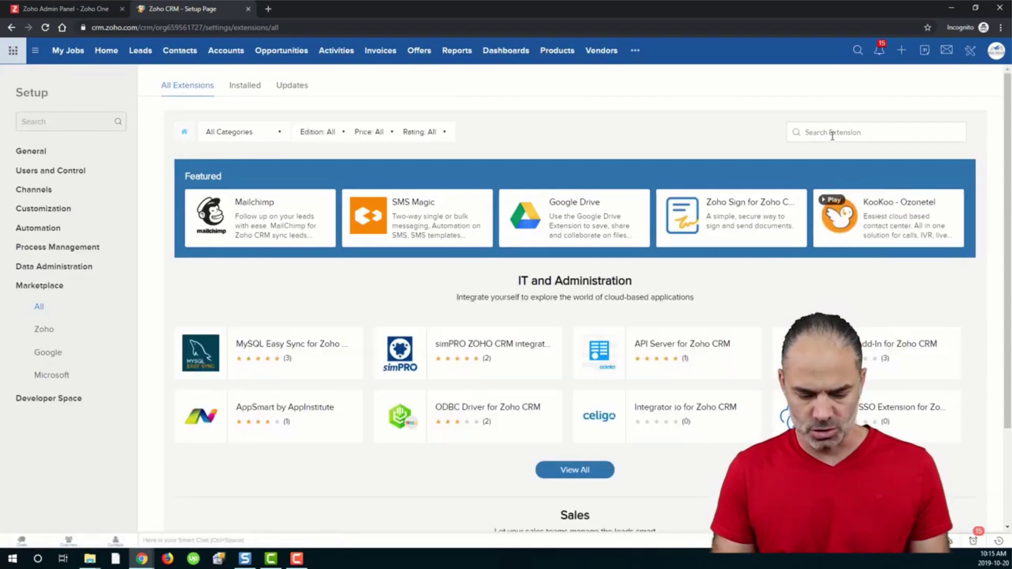
click(831, 133)
text(sales)
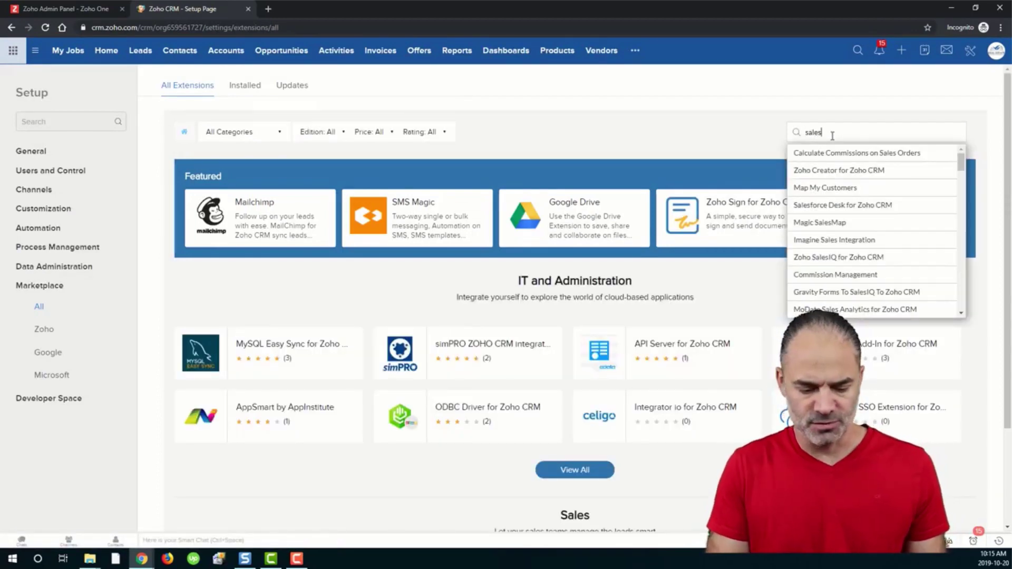
text(iq)
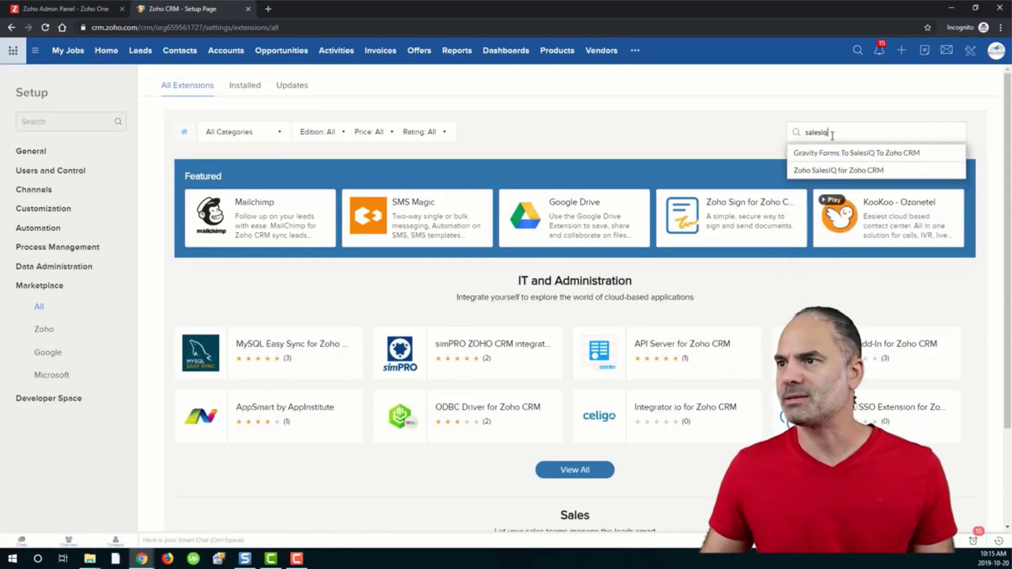
click(859, 172)
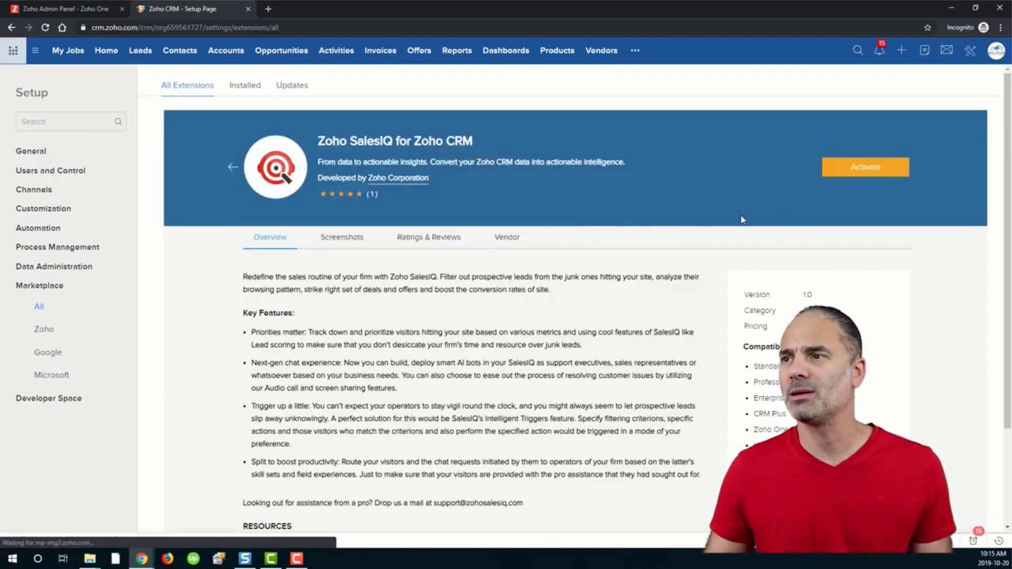
Step: Activate the Zoho SalesIQ for Zoho CRM extension, agreeing to the vendor's terms and disallowing contact about product offers and promotions
click(864, 168)
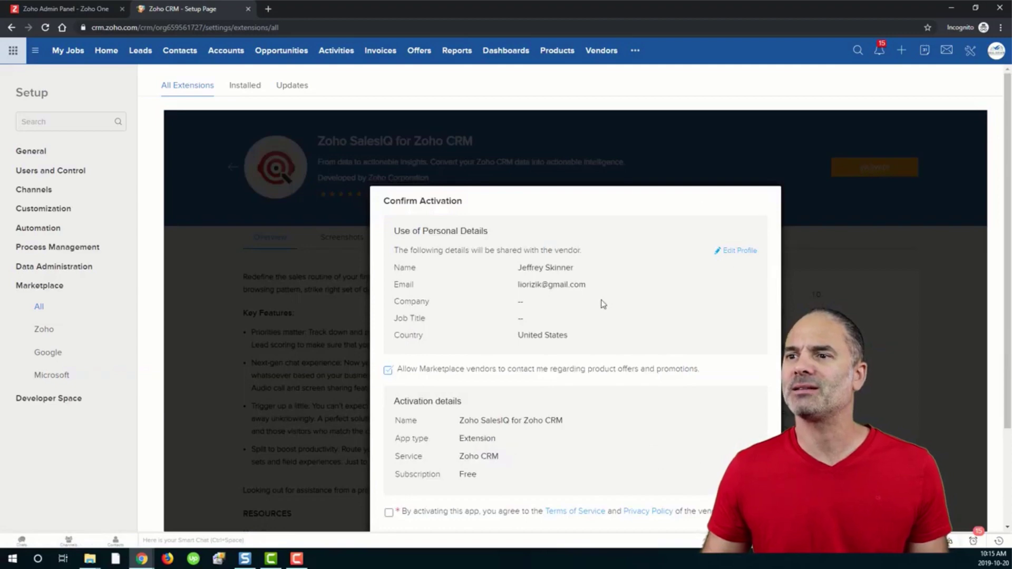
scroll(603, 304, down, 3)
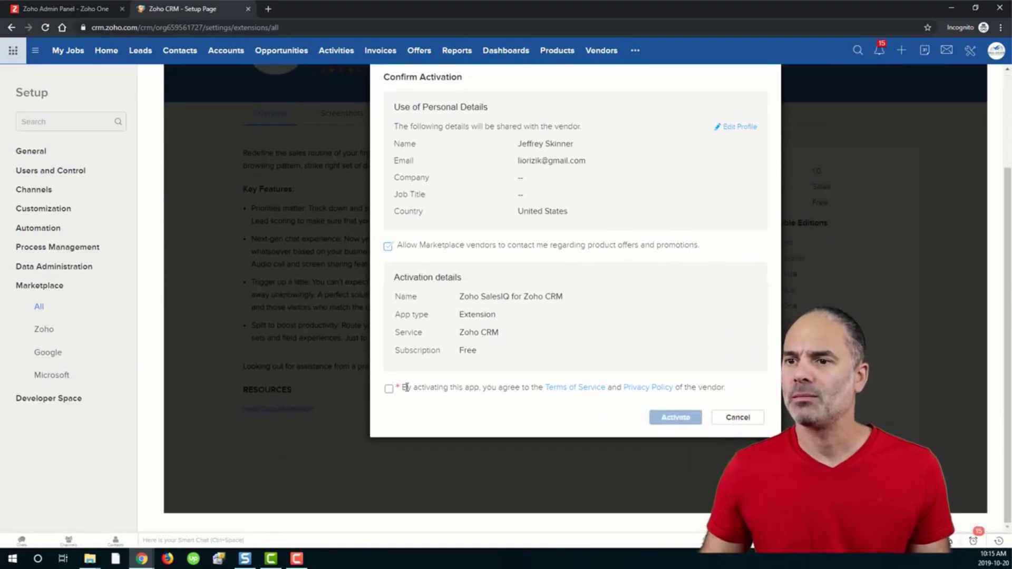
click(388, 390)
click(388, 247)
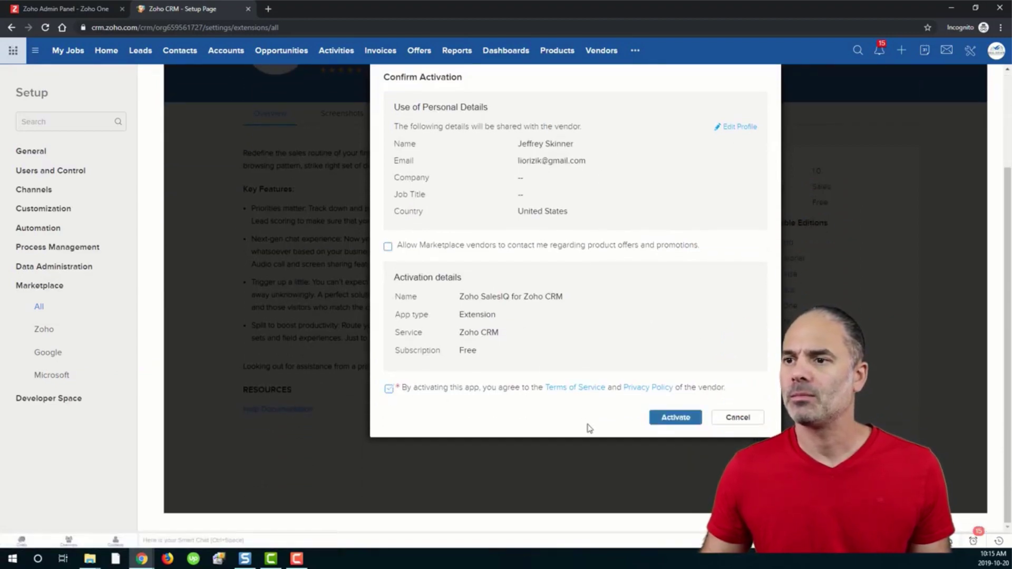
click(676, 418)
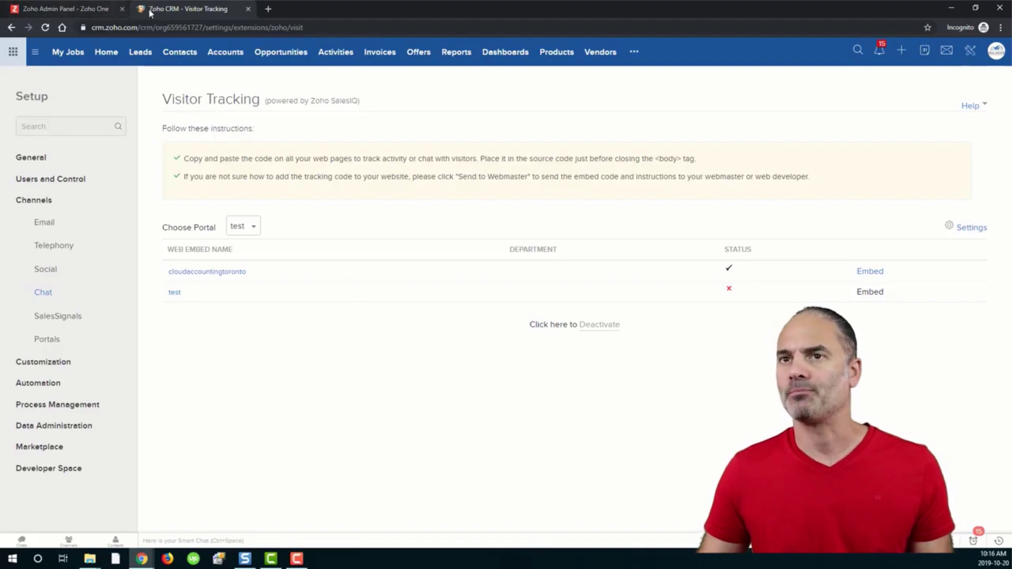
Step: Open the workflow rules under the CRM setup's automation settings and filter the list to the Leads module
click(970, 51)
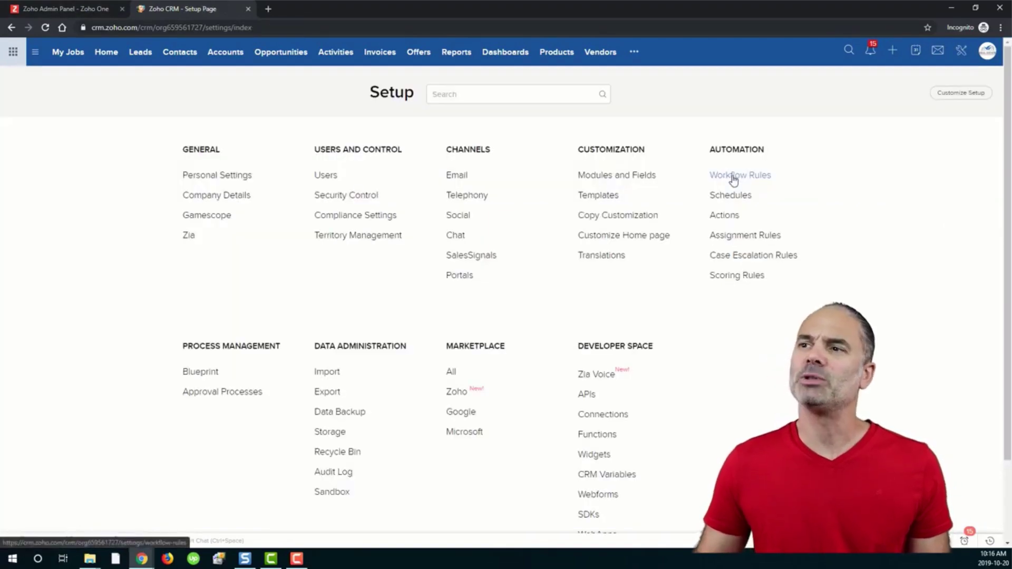
click(734, 177)
click(454, 224)
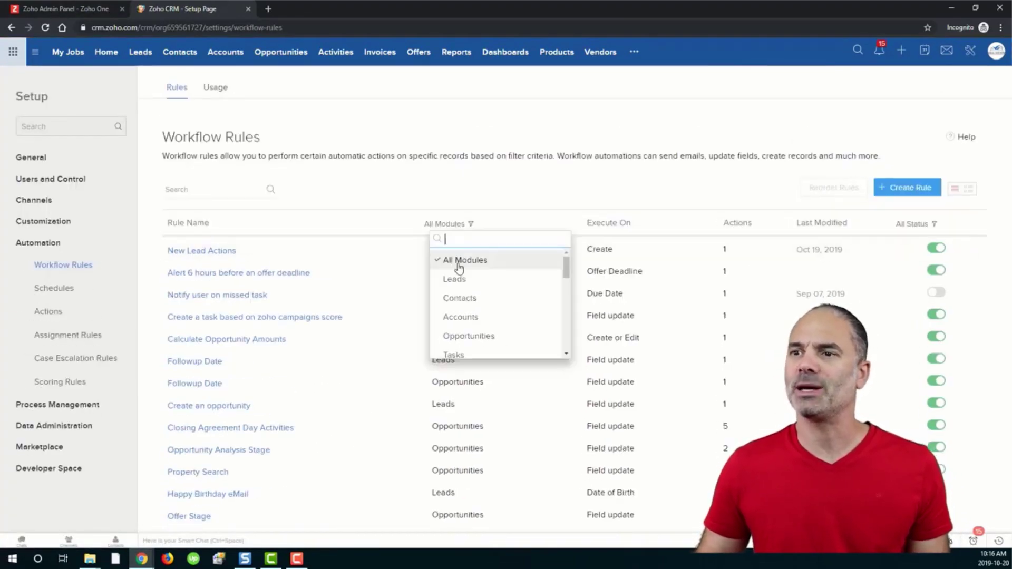
click(454, 279)
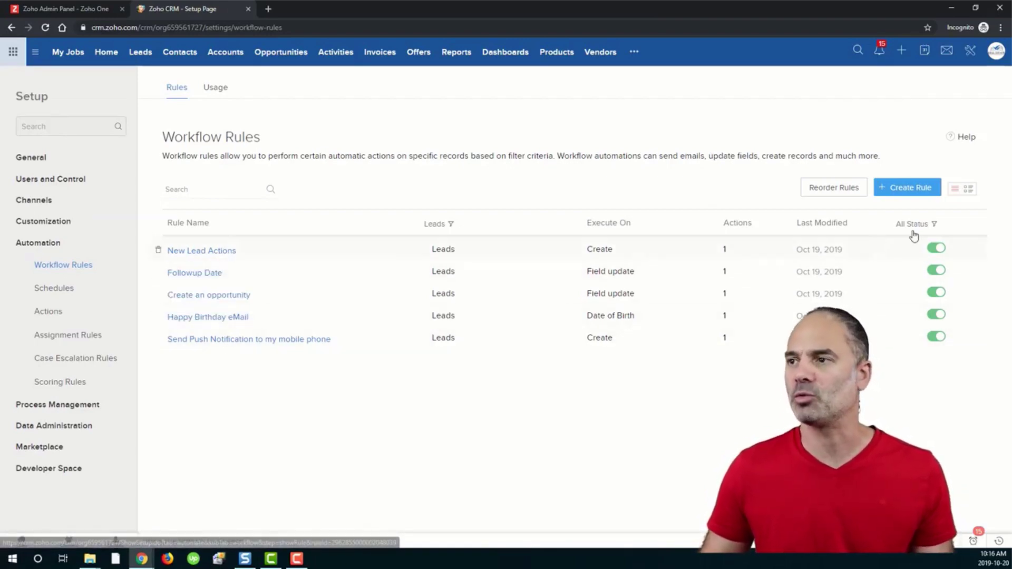
click(938, 250)
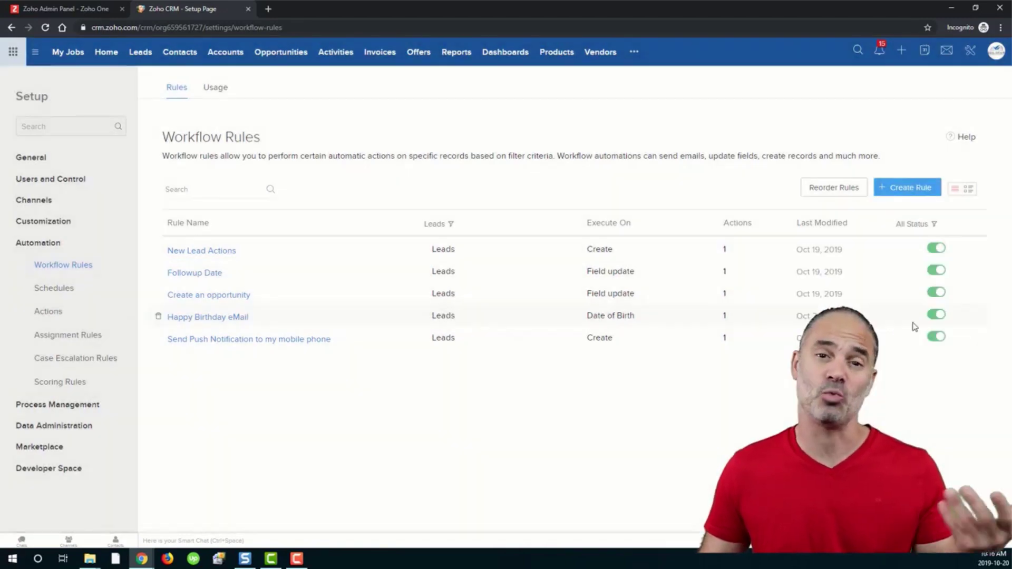
click(913, 327)
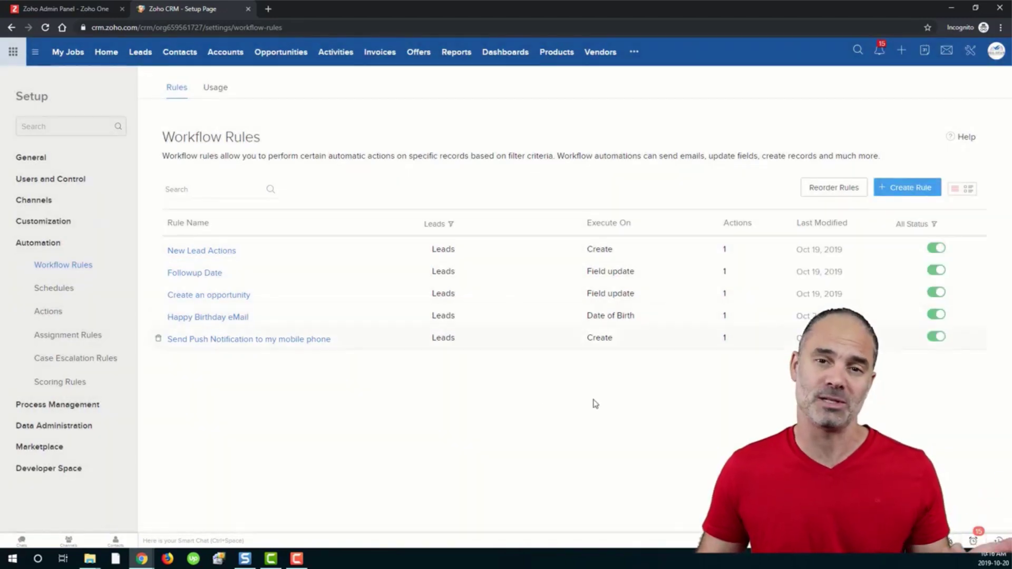
Step: Open the New Lead Actions rule and examine its description, execution trigger and lead condition
click(220, 253)
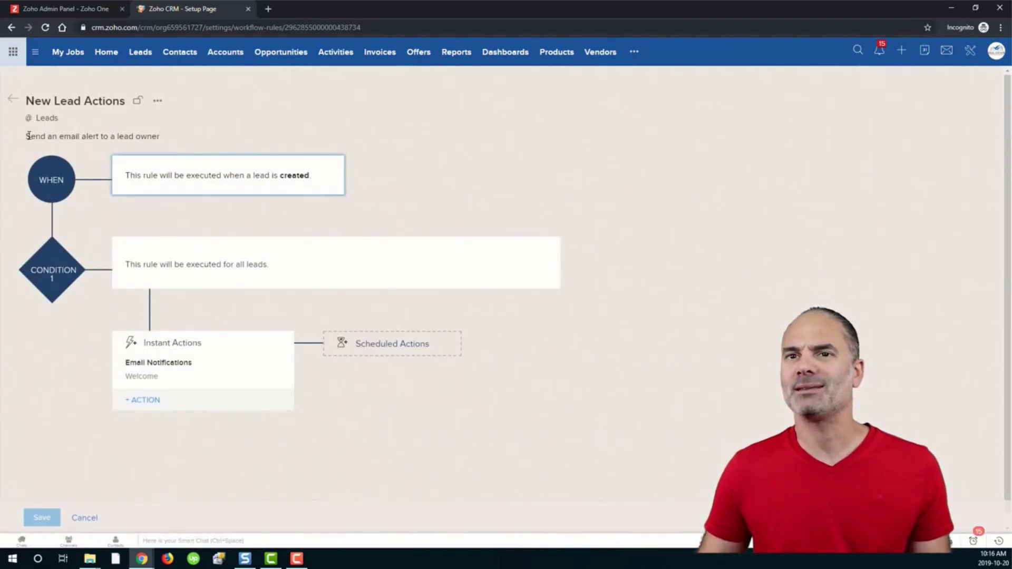
drag(29, 135, 160, 136)
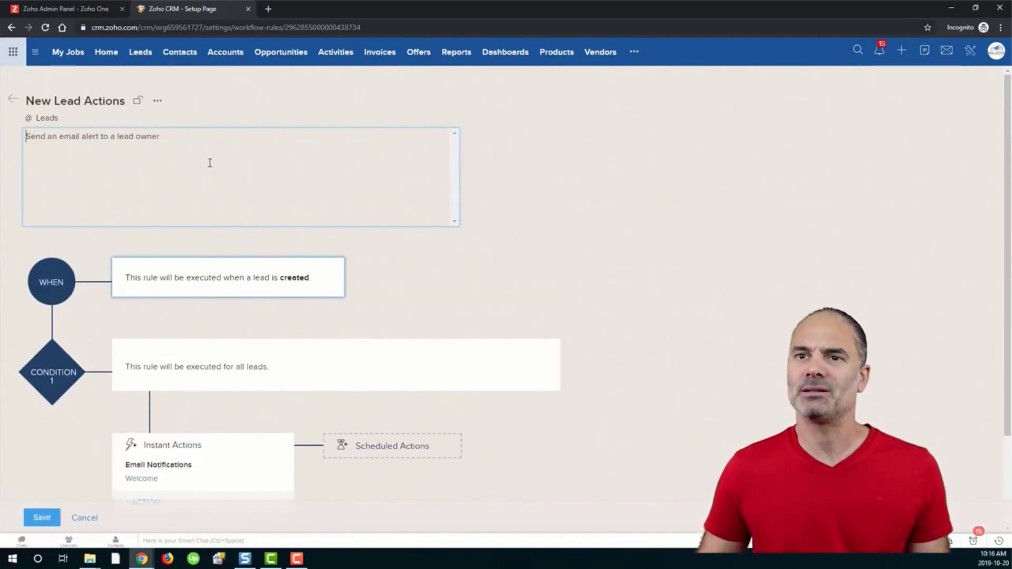
click(582, 218)
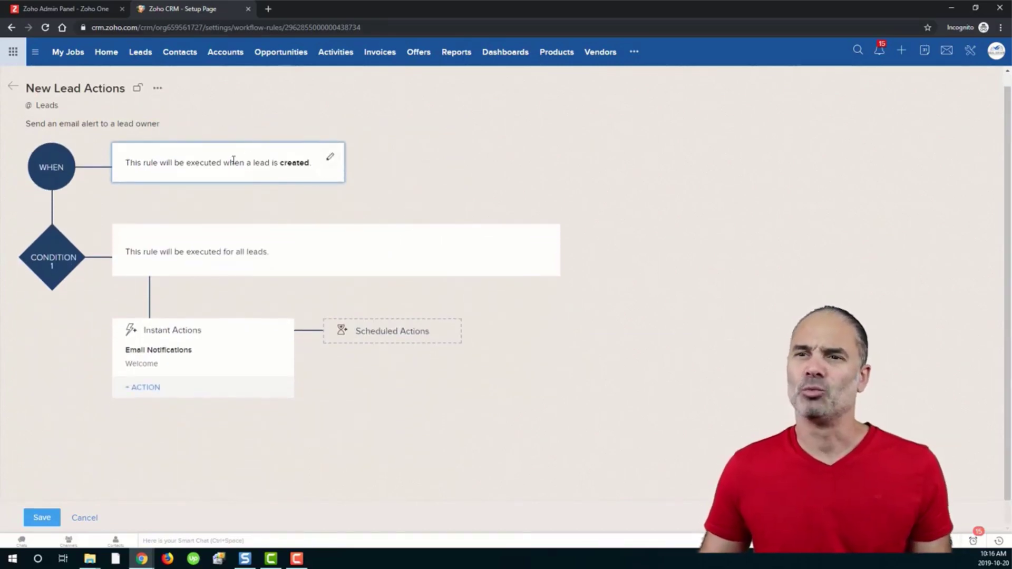
double_click(303, 167)
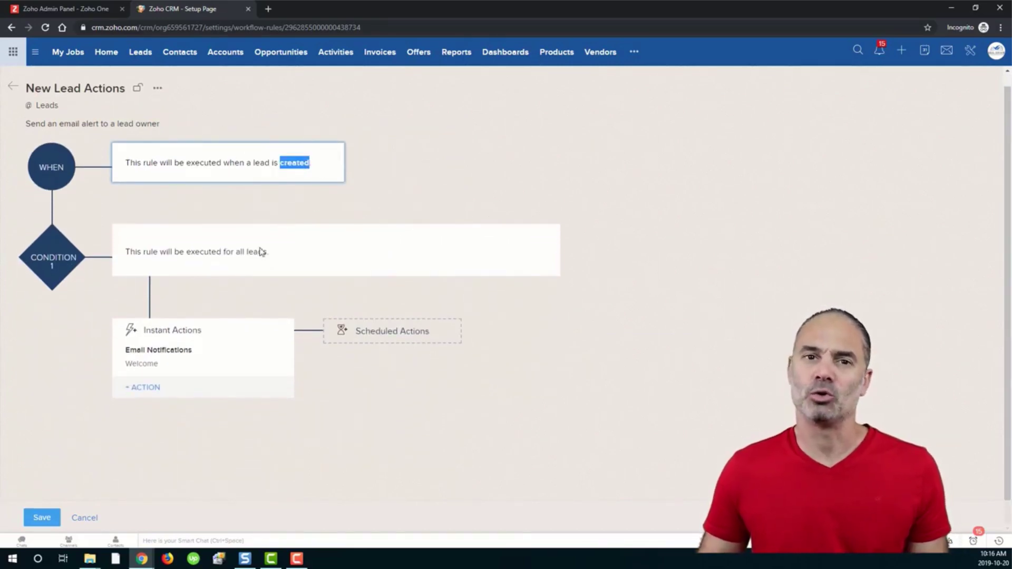
drag(144, 252, 383, 262)
click(243, 257)
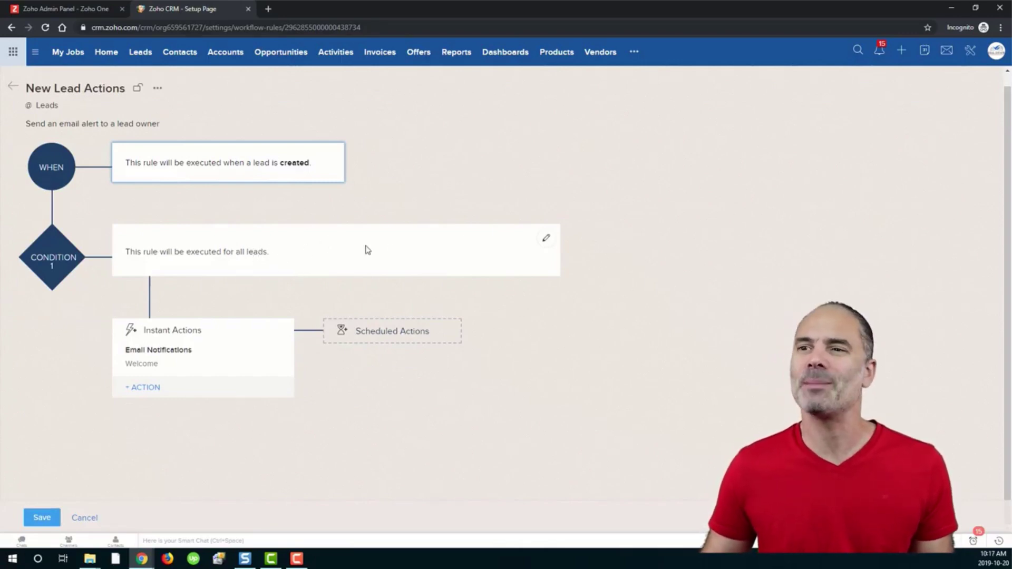
Step: Try limiting the rule to leads whose Lead Source is a value starting with "we", and return the condition to All Leads
click(543, 241)
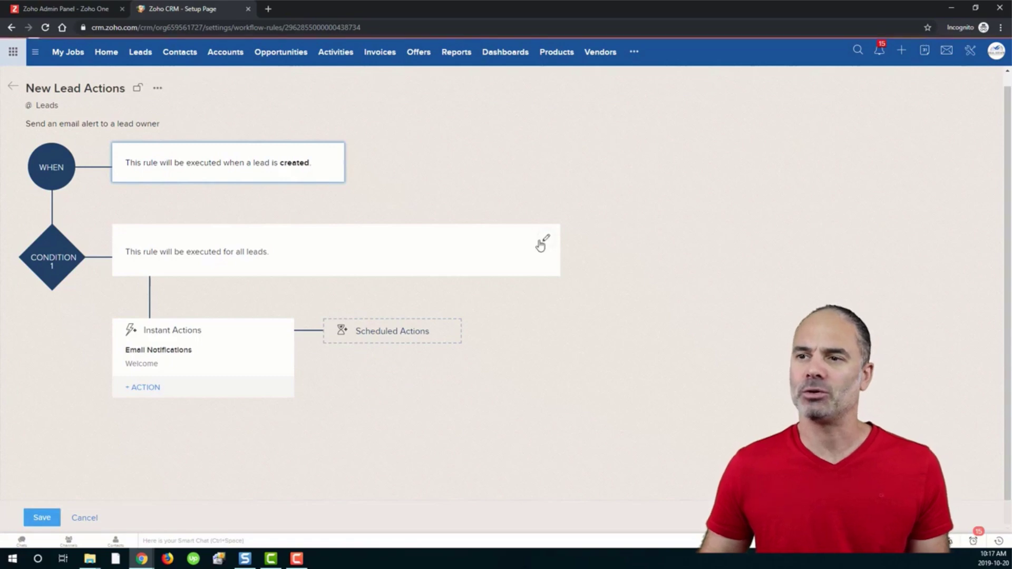
click(229, 273)
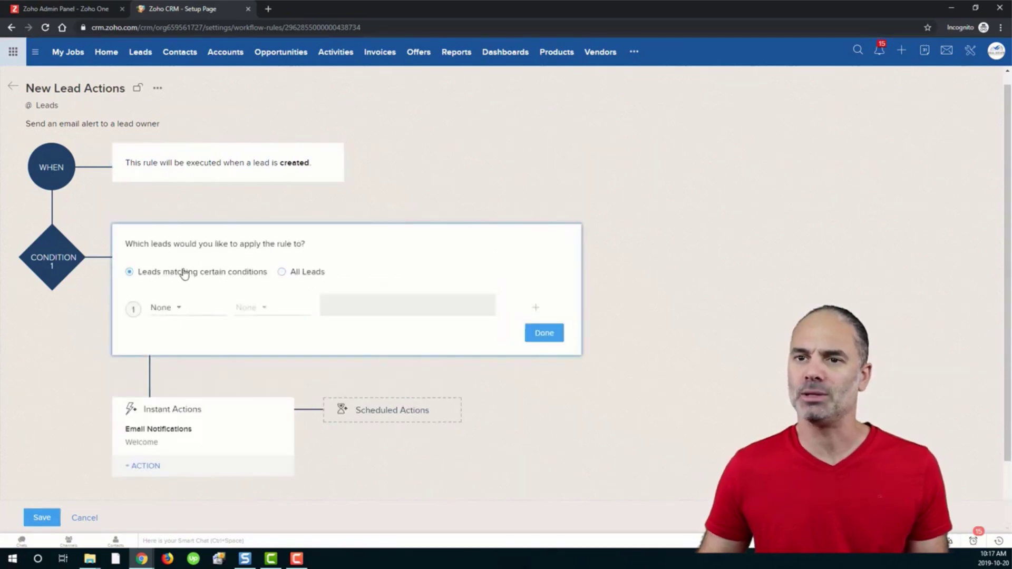
click(173, 309)
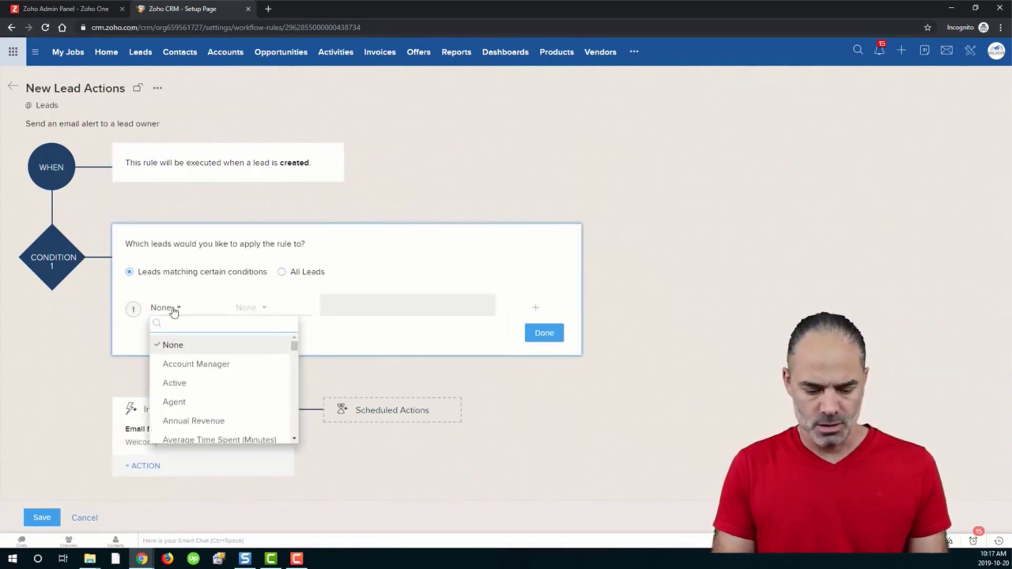
text(sour)
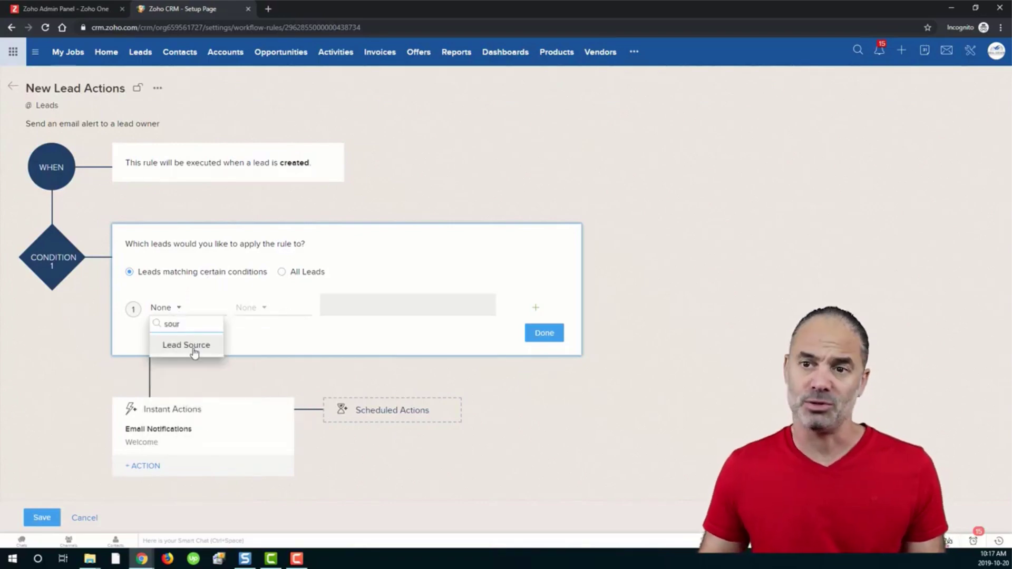
click(194, 345)
click(285, 311)
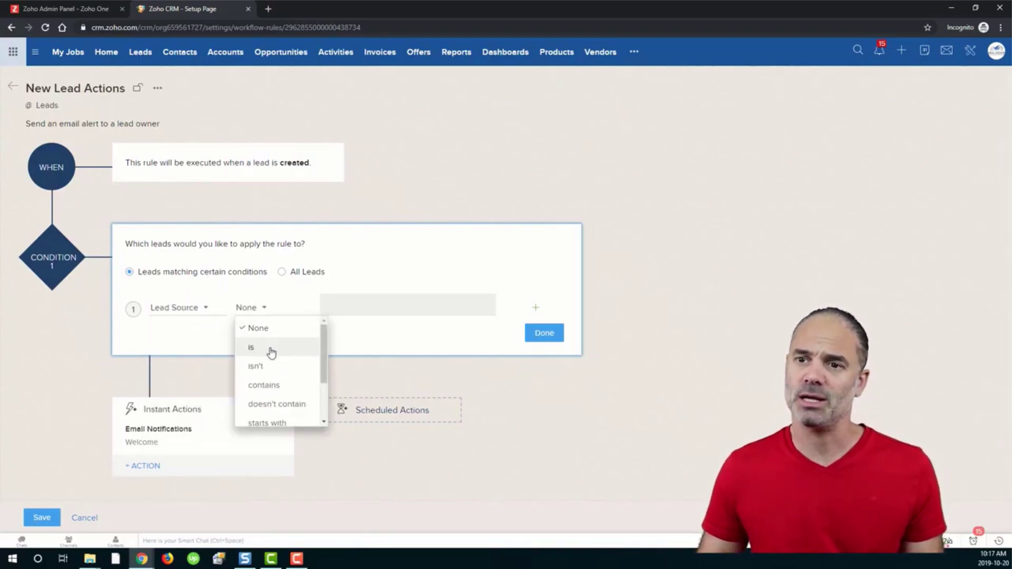
click(271, 349)
click(358, 308)
text(we)
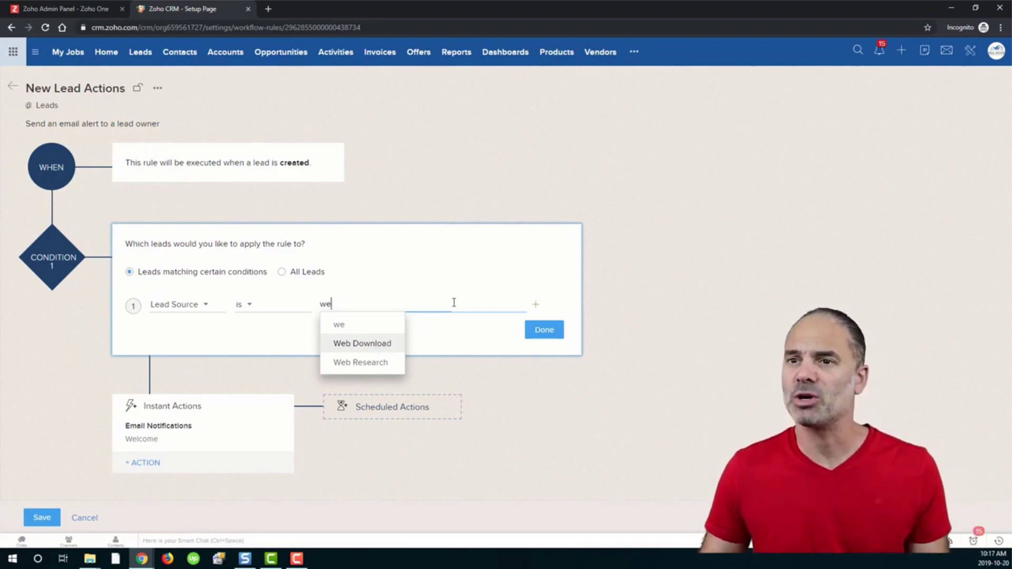
click(282, 272)
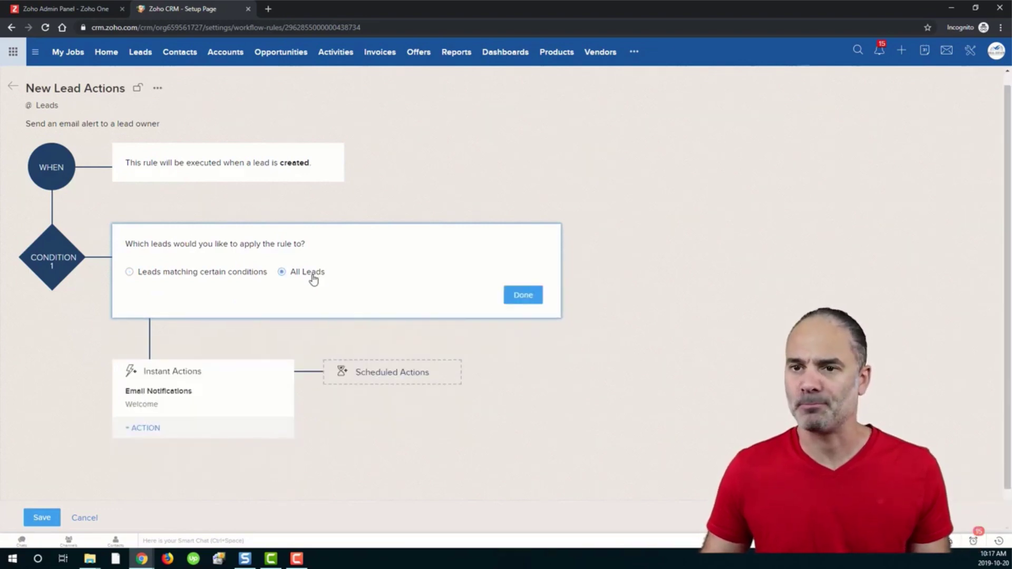
Step: Open the rule's Welcome email notification, review its recipients and the available Users, and leave the recipient selection without saving
click(150, 405)
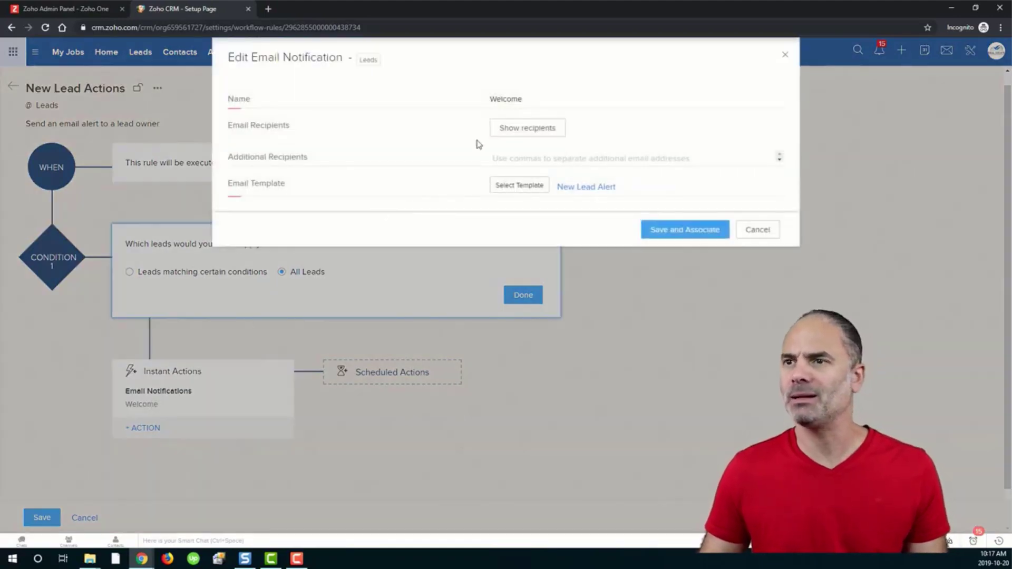
click(532, 130)
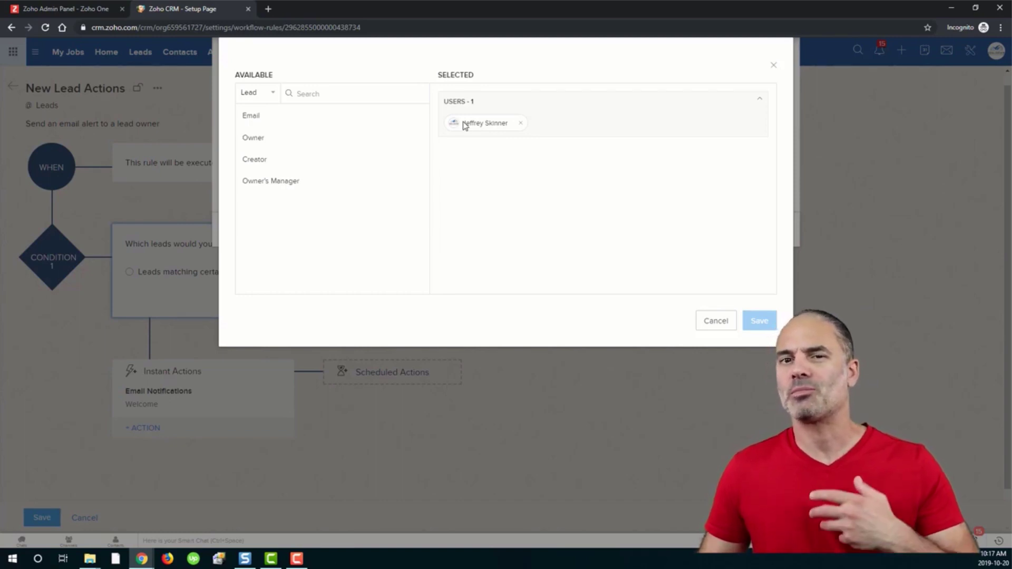
click(268, 93)
scroll(258, 179, down, 3)
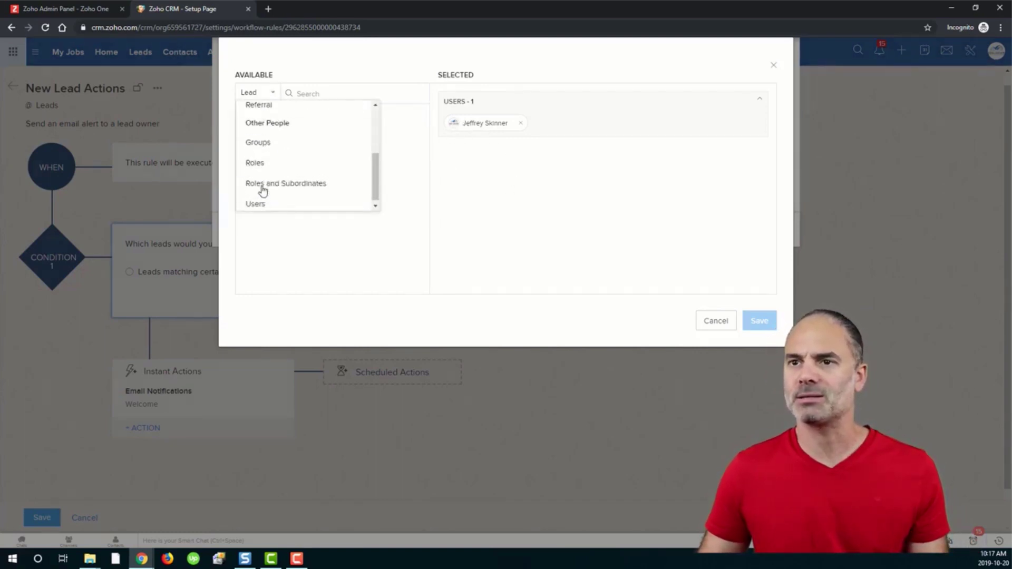
click(275, 201)
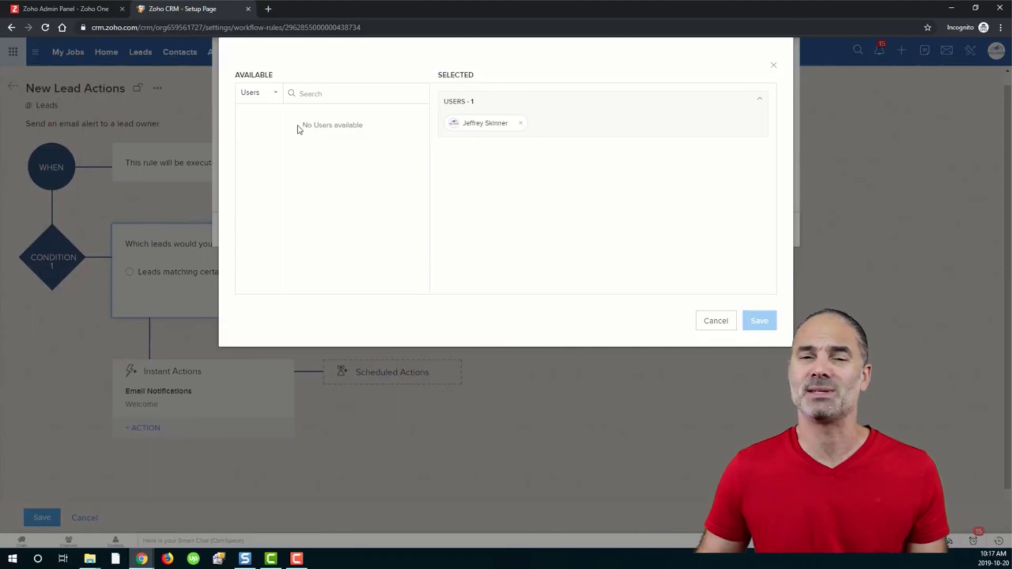
click(725, 323)
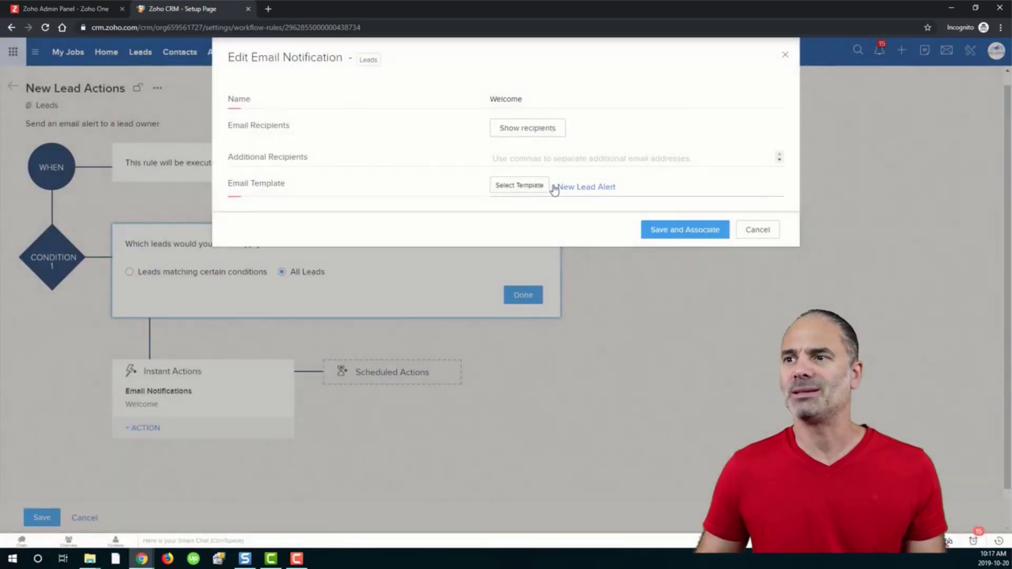
Step: Preview the New Lead Alert email template and examine its call-to-action text and the lead name, phone and email merge fields
click(599, 188)
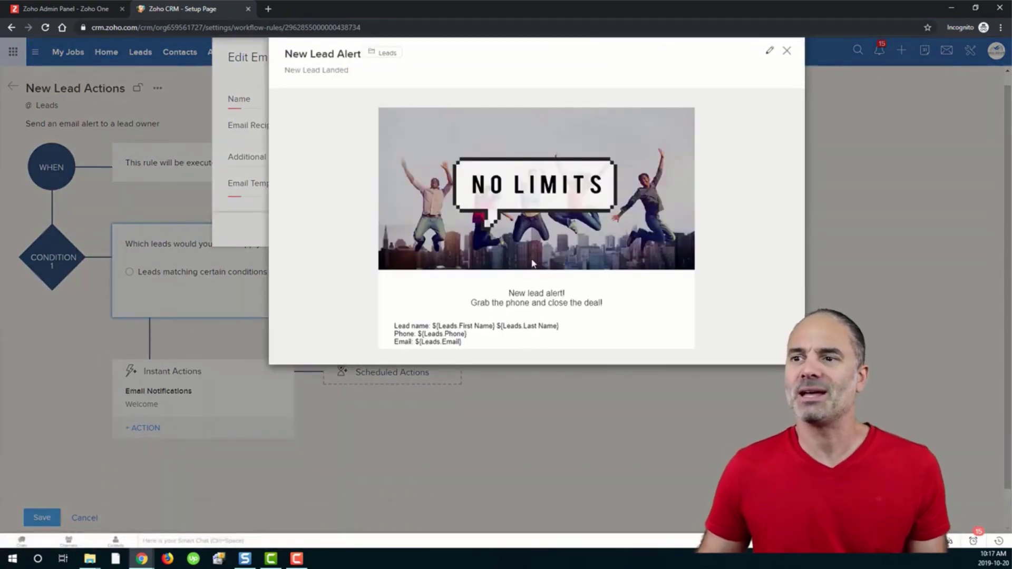
drag(506, 294, 567, 295)
drag(480, 303, 625, 298)
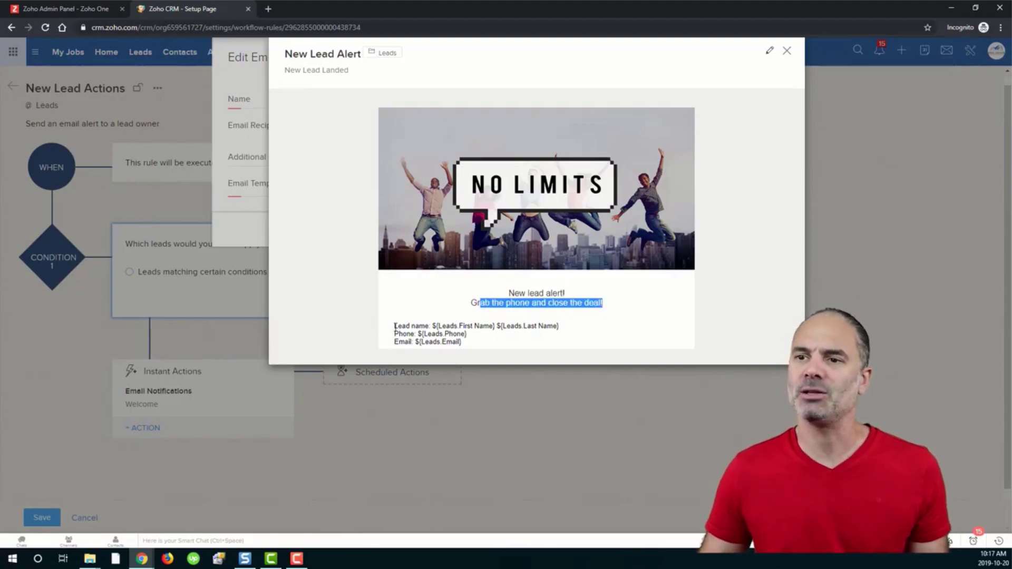
drag(395, 326, 510, 347)
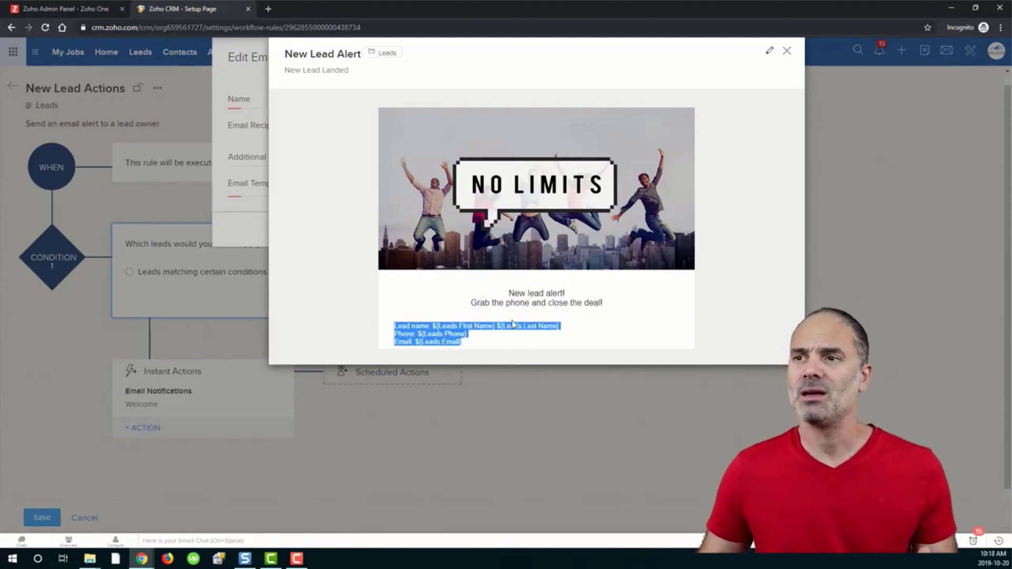
Step: Open the New Lead Alert template for editing, try adding a Leads merge field below the email line, and cancel the edit
click(771, 54)
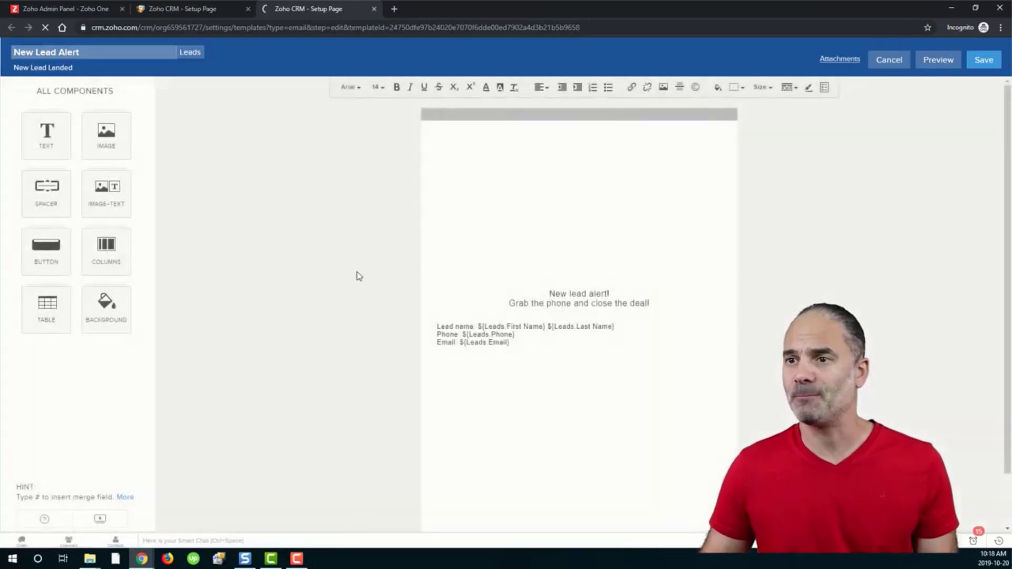
click(534, 343)
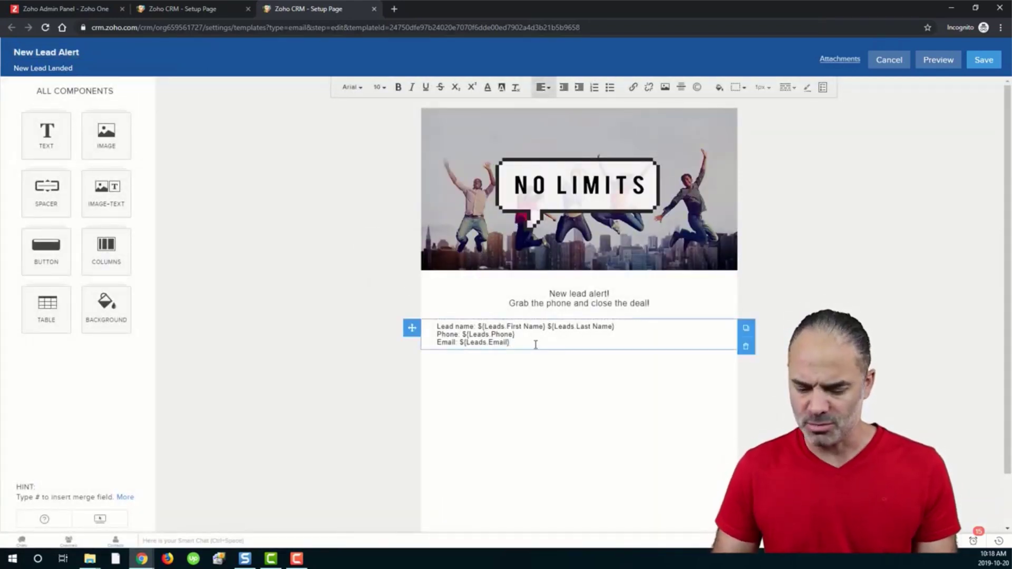
key(Return)
text(#)
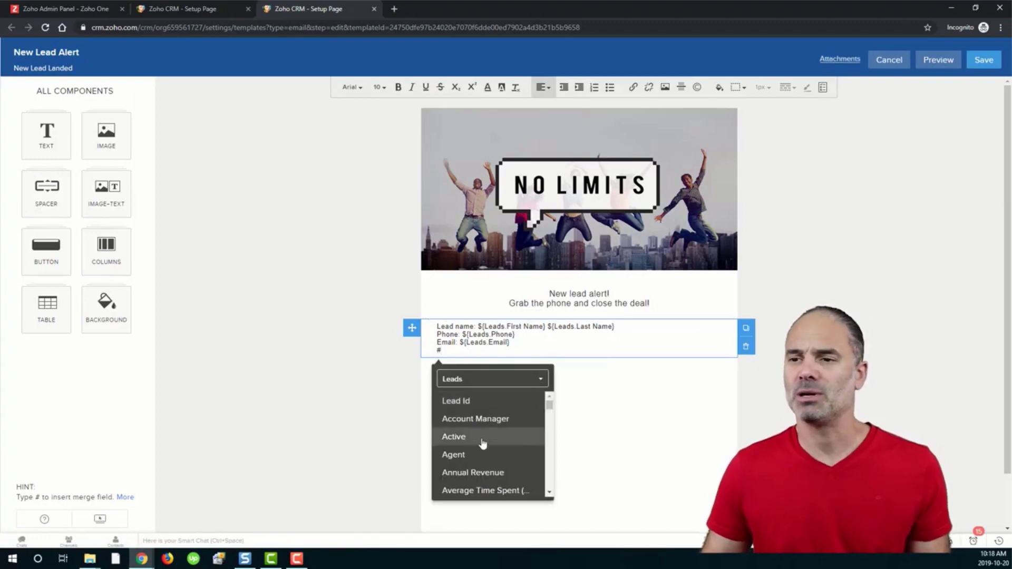
scroll(473, 446, down, 1)
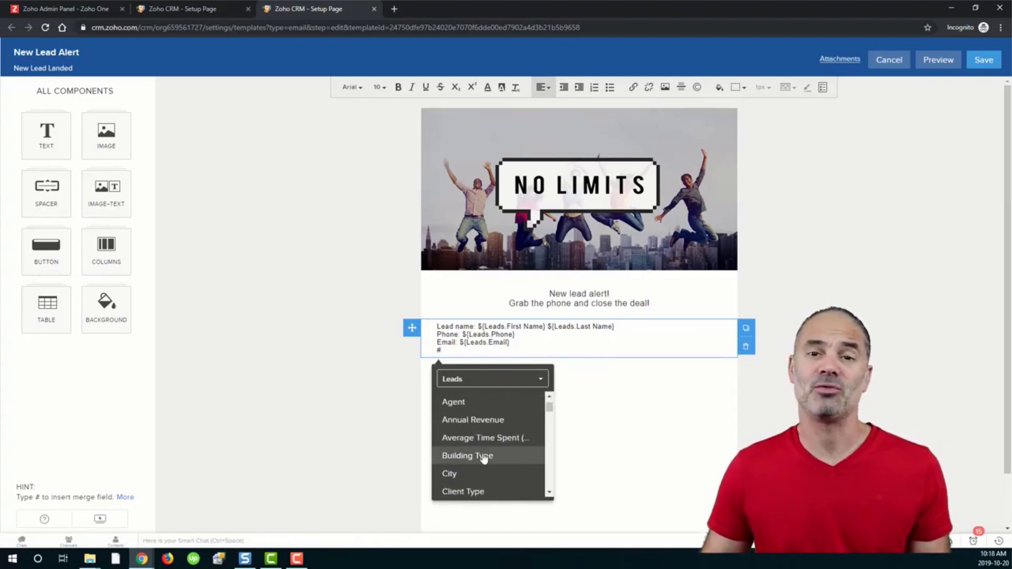
key(BackSpace)
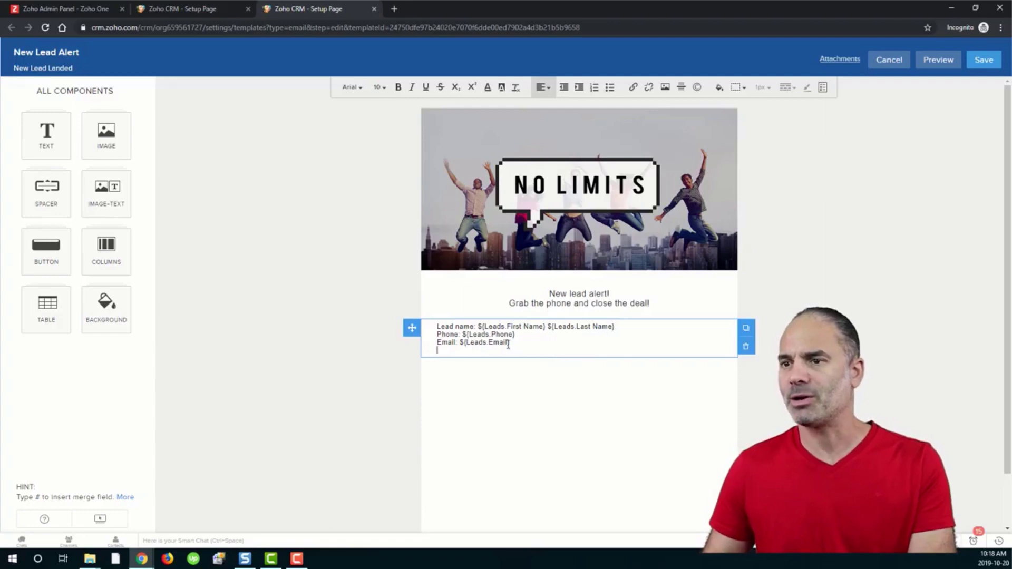
drag(515, 334, 464, 335)
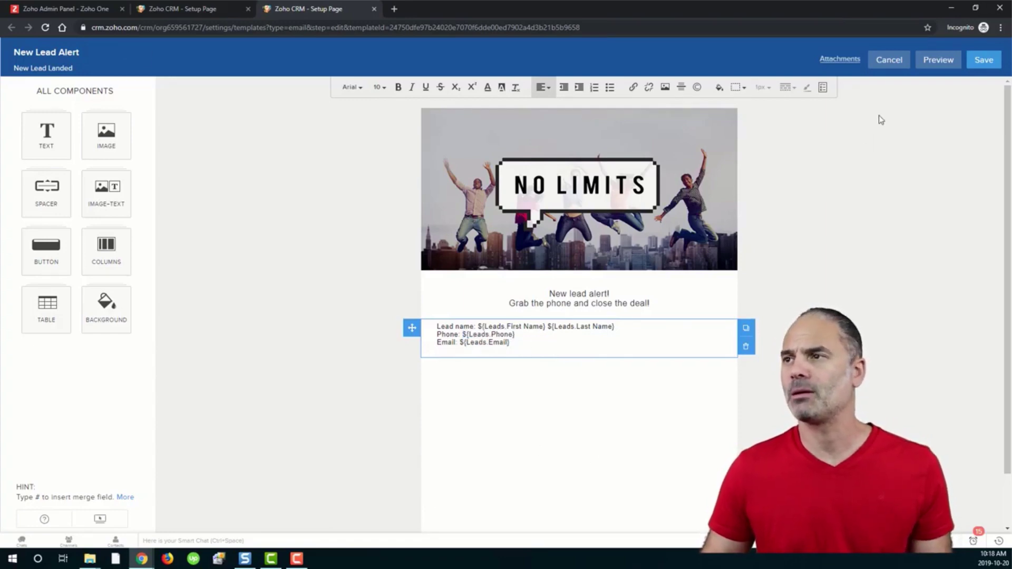
click(889, 59)
click(466, 112)
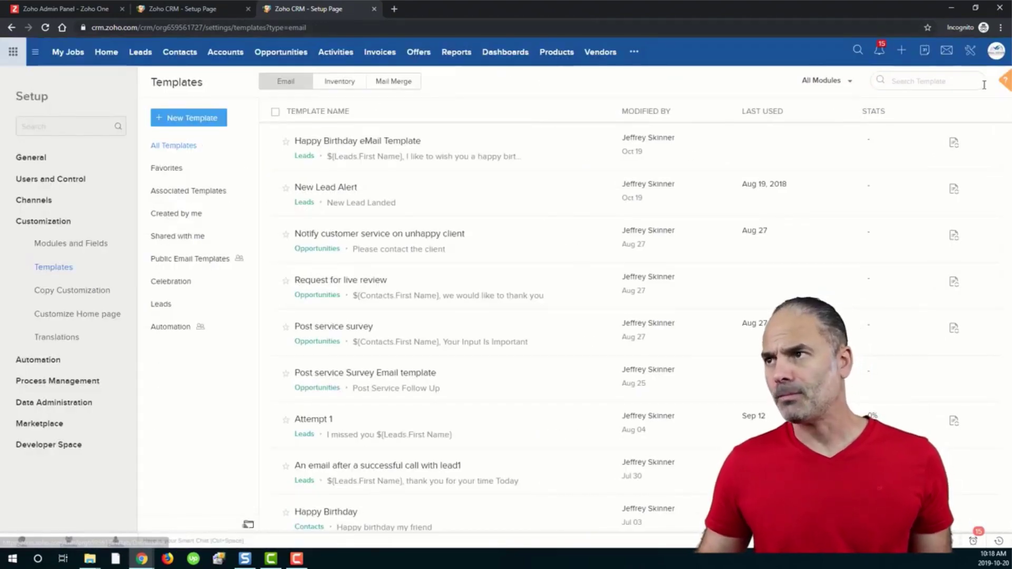
Step: Go back to the workflow rules through the CRM setup and show only the rules for the Leads module
click(970, 50)
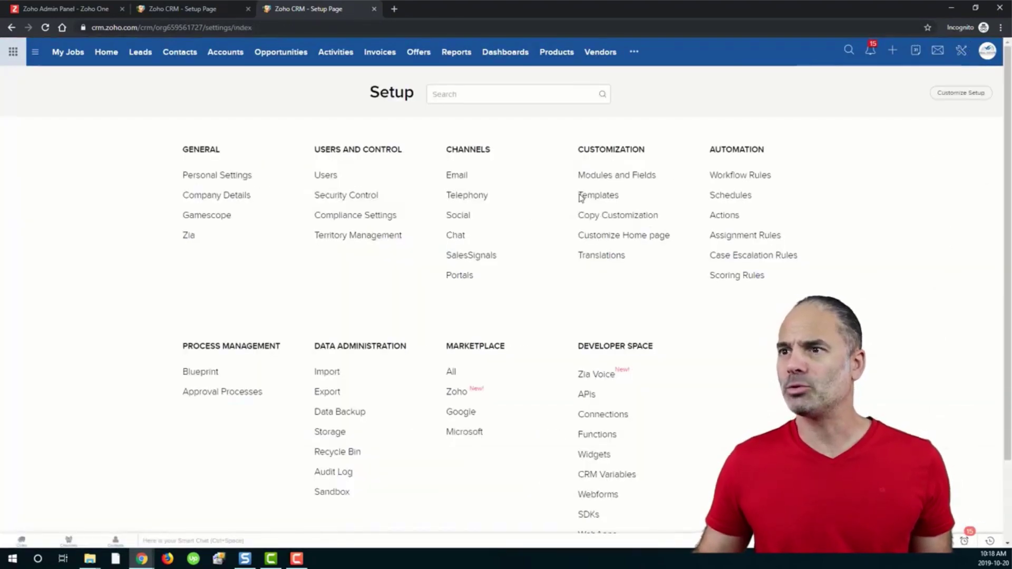
click(740, 175)
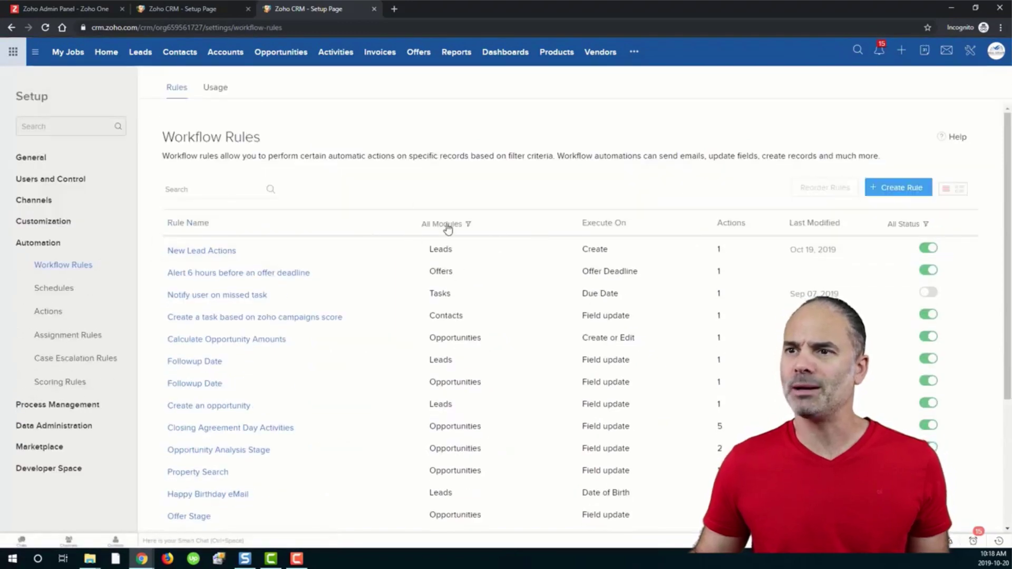
click(448, 227)
click(454, 279)
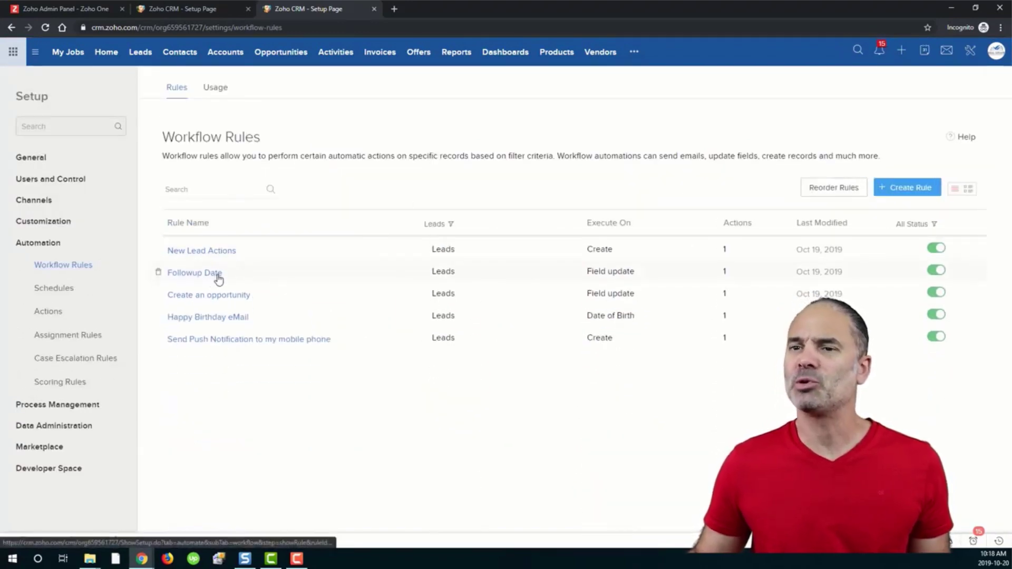
Step: Cancel the Welcome email notification edit in the New Lead Actions rule and open the first lead in the Leads list
mouse_move(210, 280)
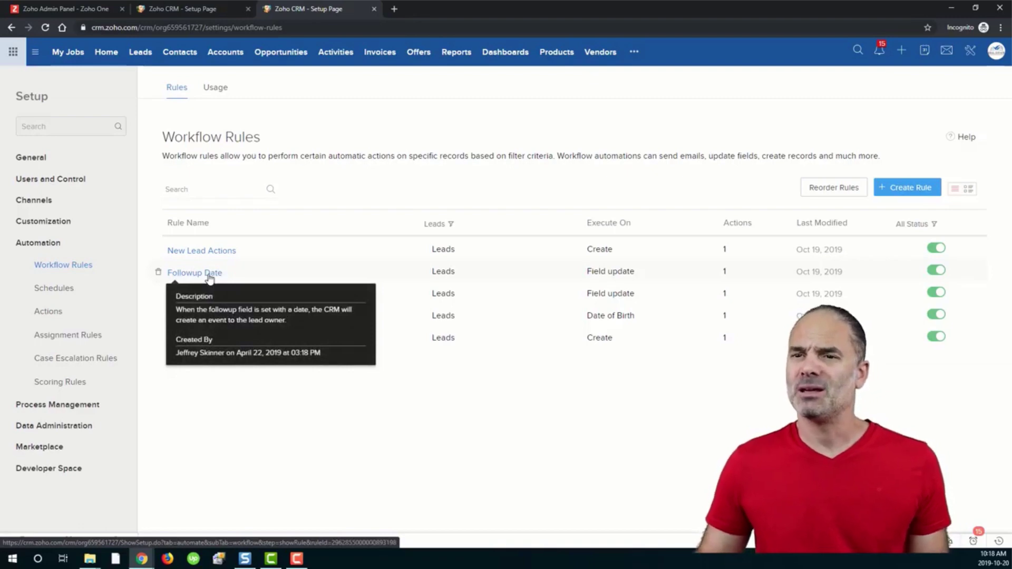
click(196, 10)
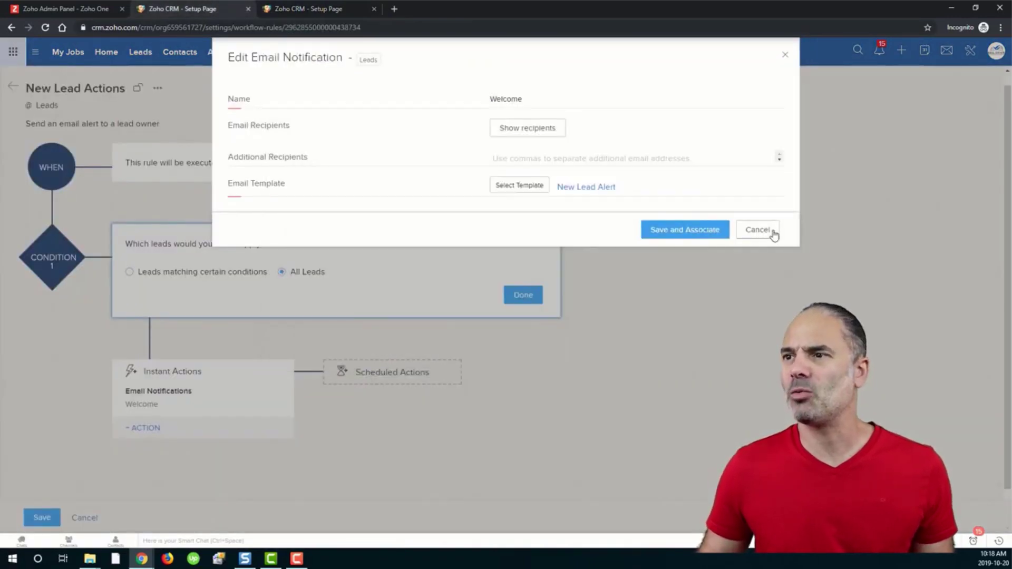
click(758, 230)
click(140, 52)
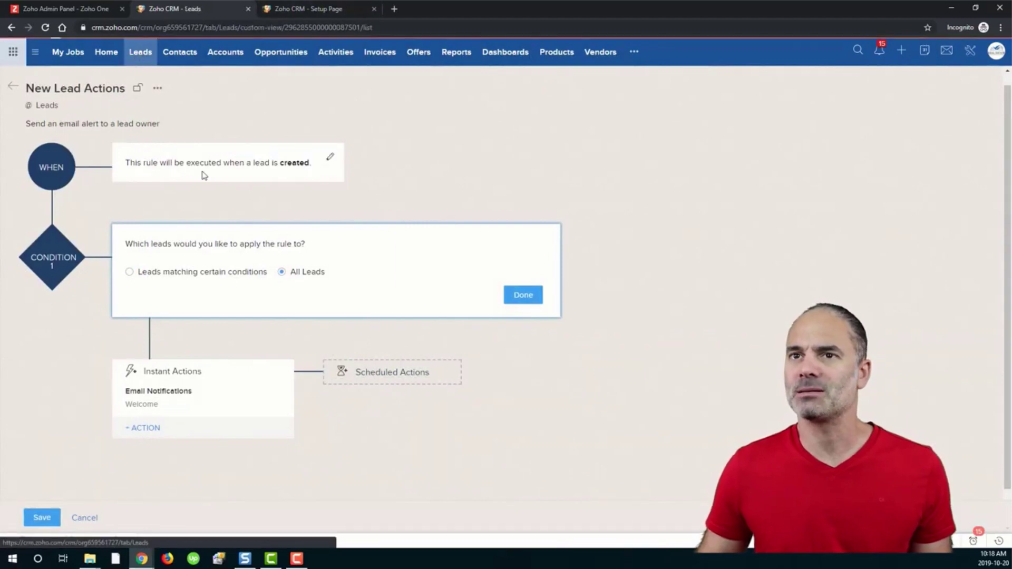
click(301, 134)
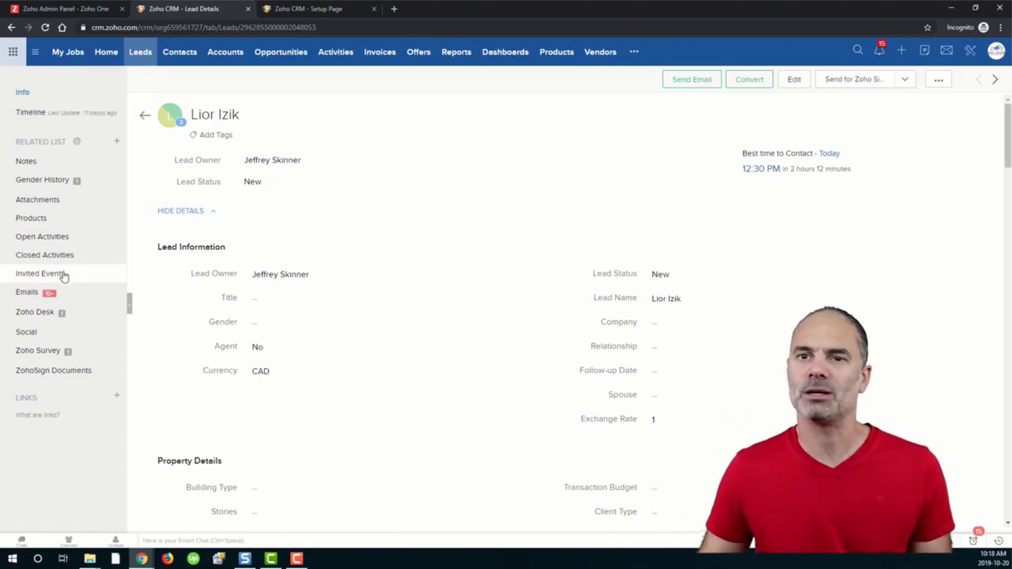
Step: Create an event named "Meeting with Blah" with category Personal for the lead, and view it under Open Activities
click(117, 238)
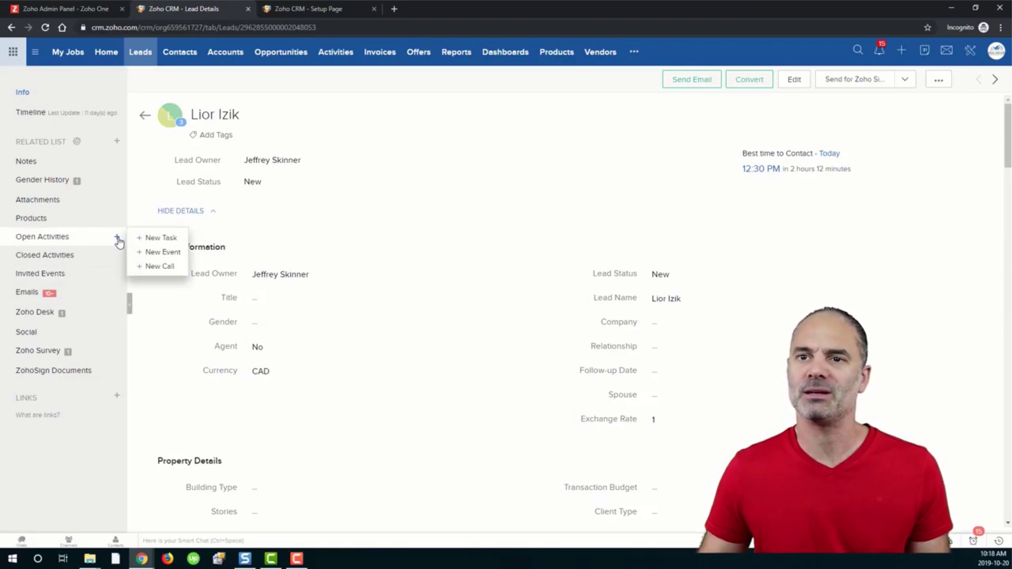
click(175, 255)
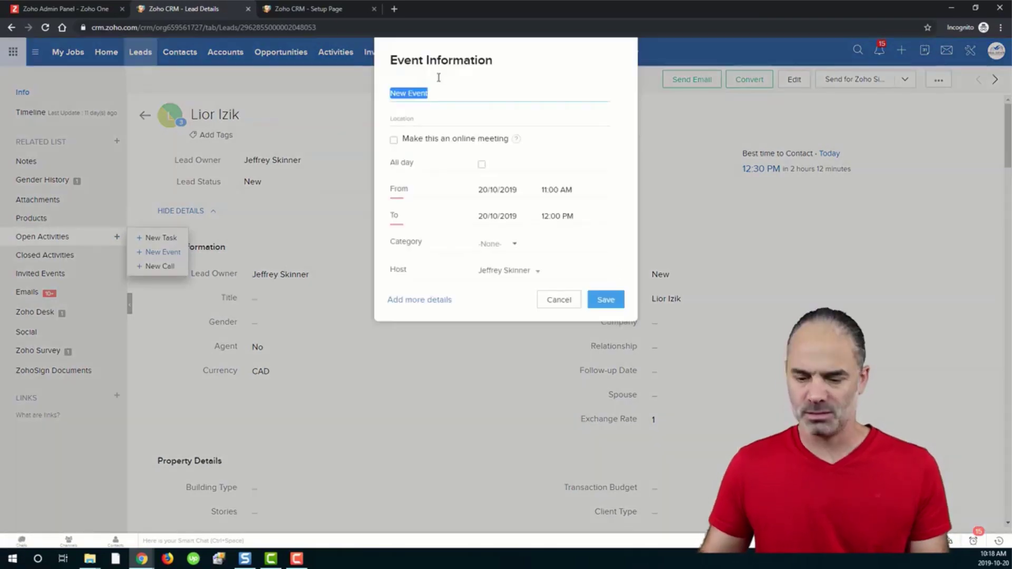
text(Meeting with Blah)
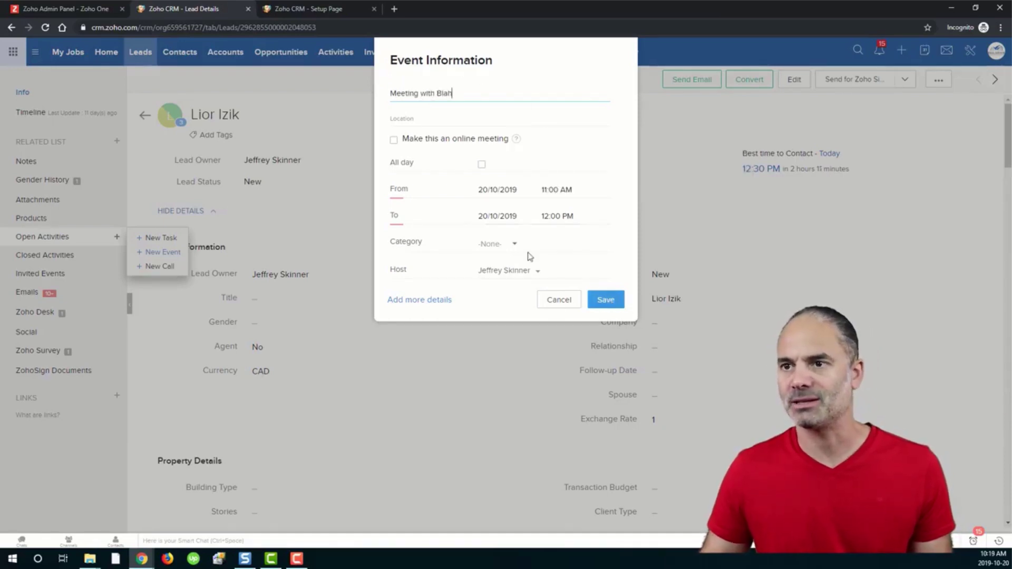
click(524, 252)
click(511, 296)
click(607, 300)
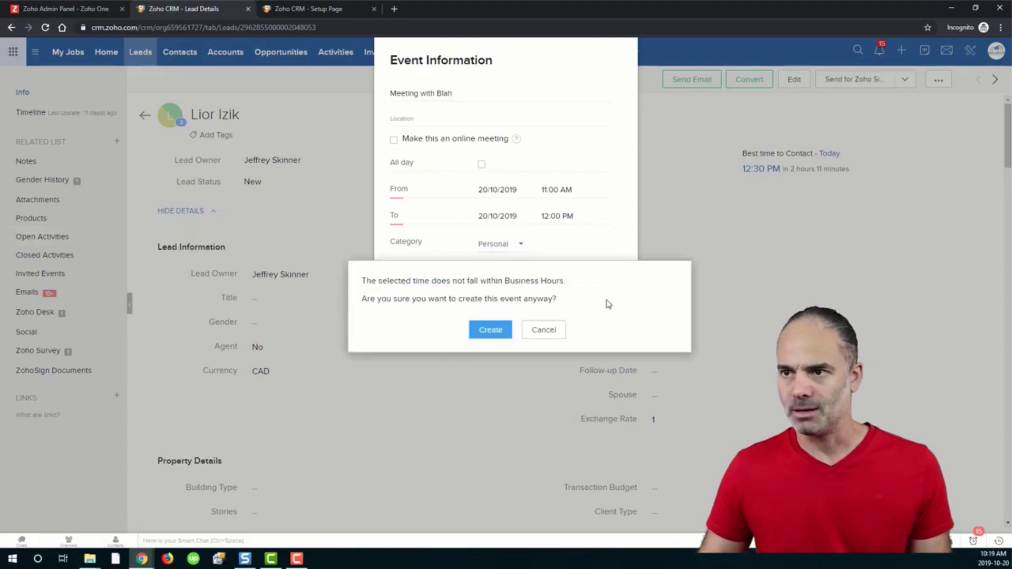
click(511, 329)
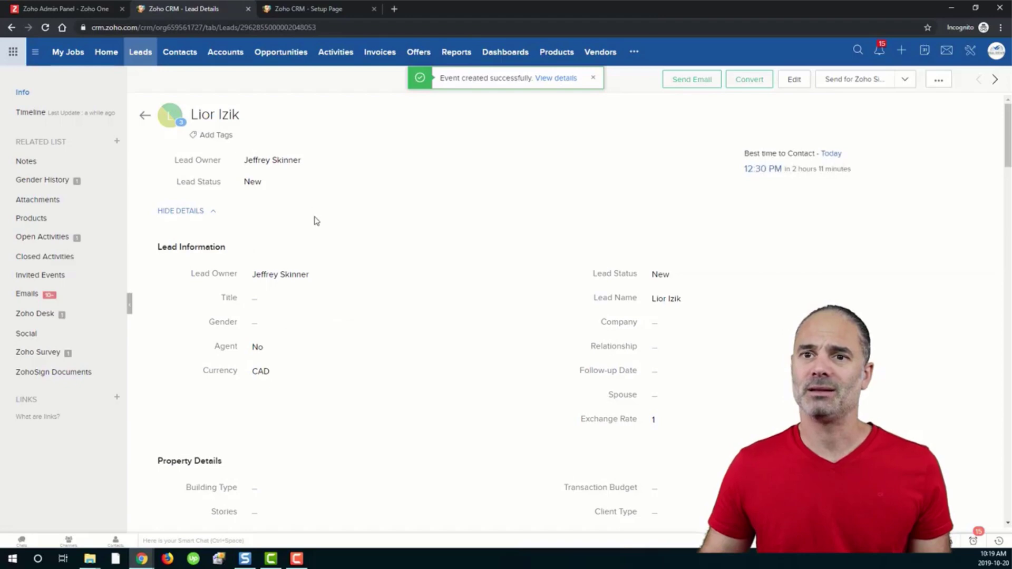
click(75, 237)
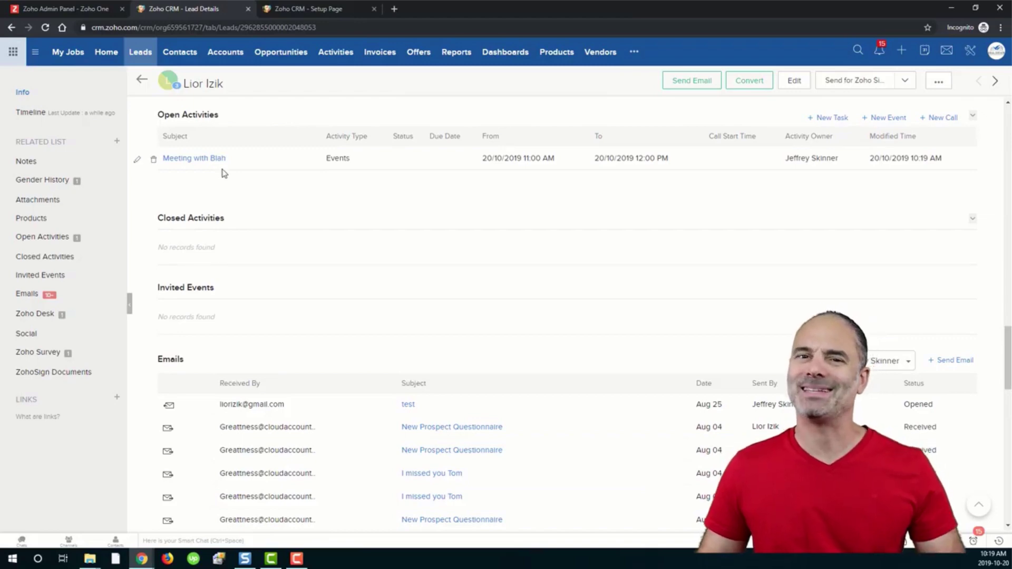
Step: Set the lead's Follow-up Date to 22/10/2019 at 10:00 AM and review the lead's open activities
scroll(373, 226, up, 10)
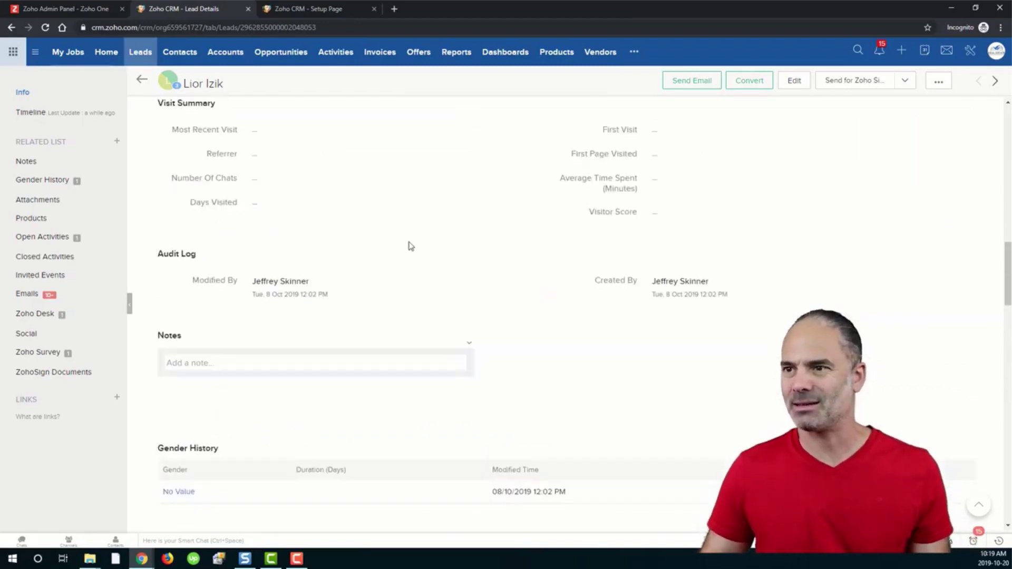
scroll(411, 247, up, 10)
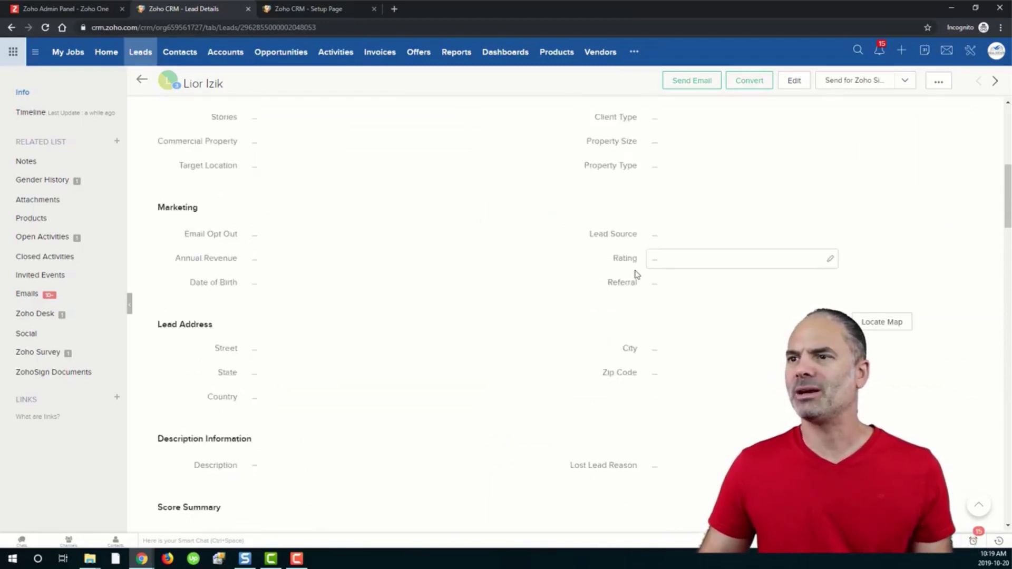
scroll(637, 274, up, 5)
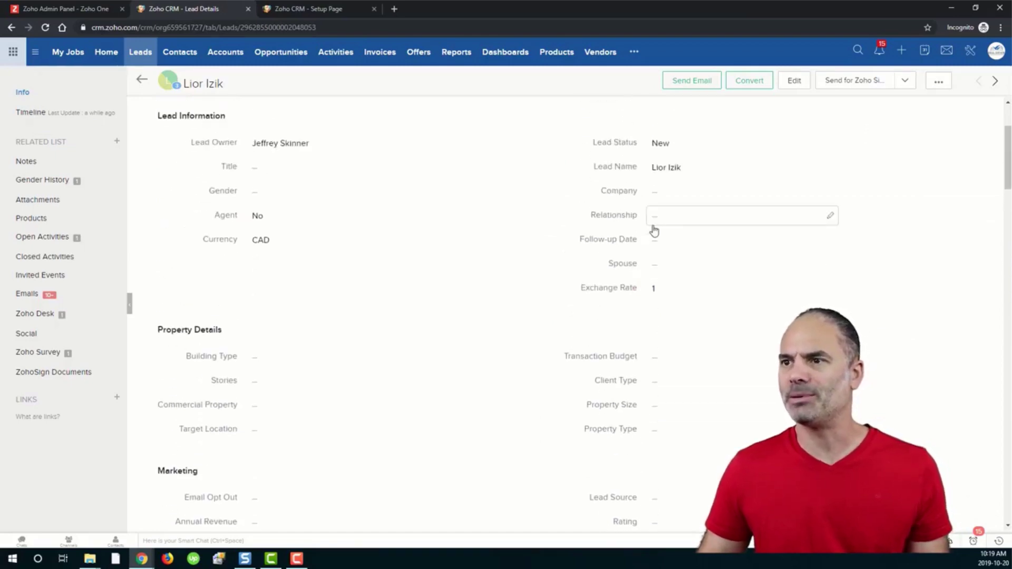
click(708, 246)
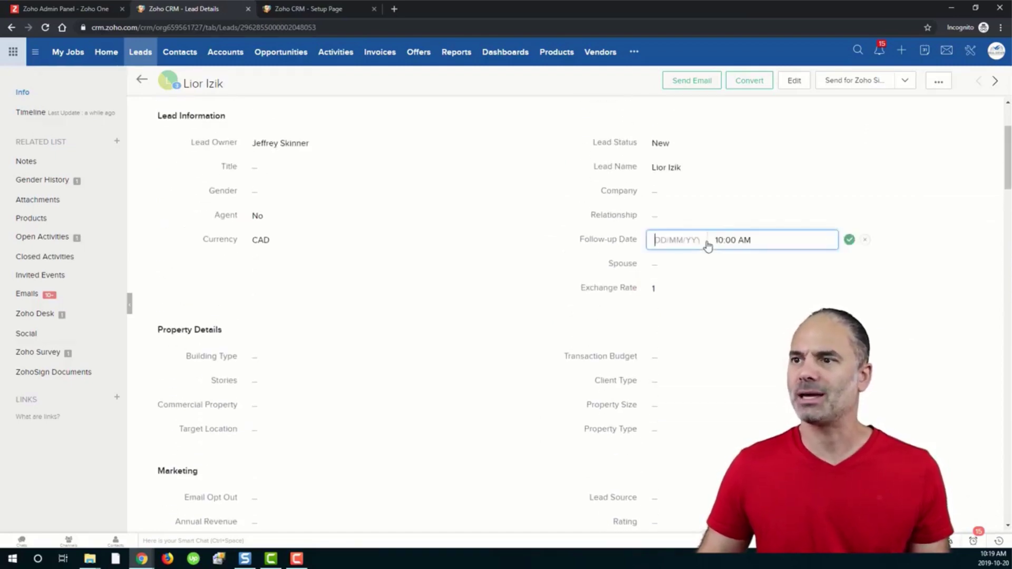
click(677, 241)
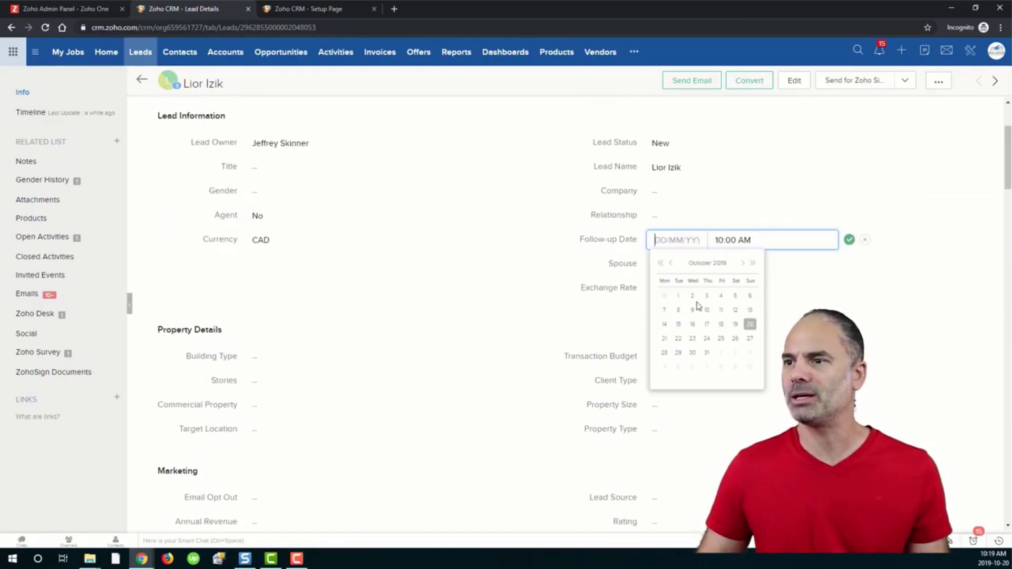
click(678, 337)
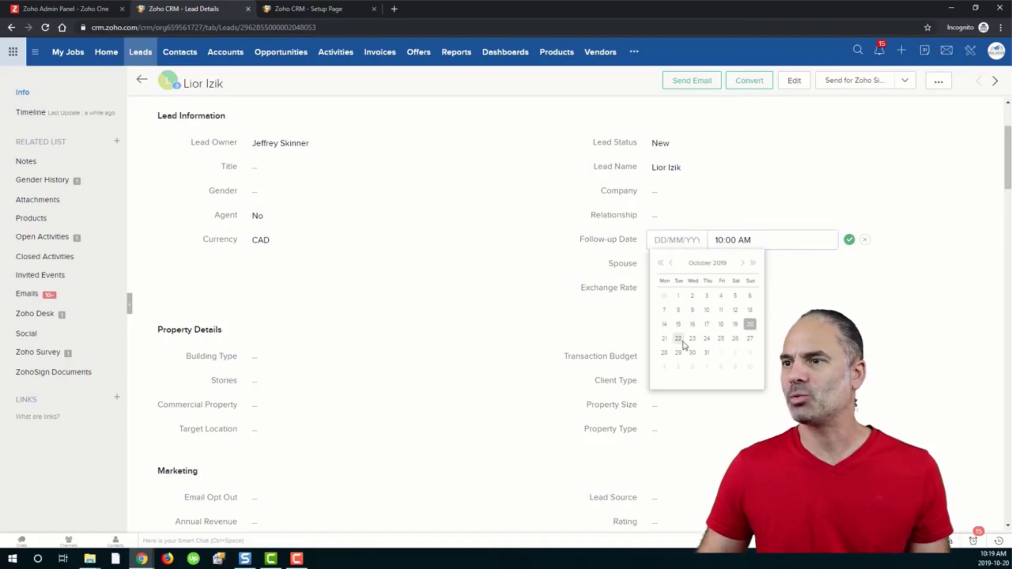
click(850, 240)
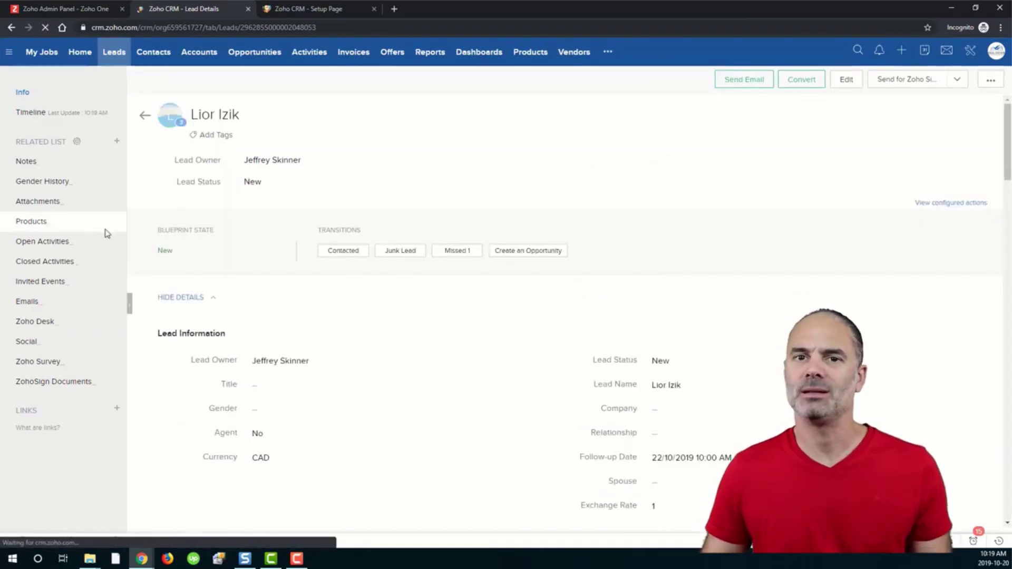
click(66, 242)
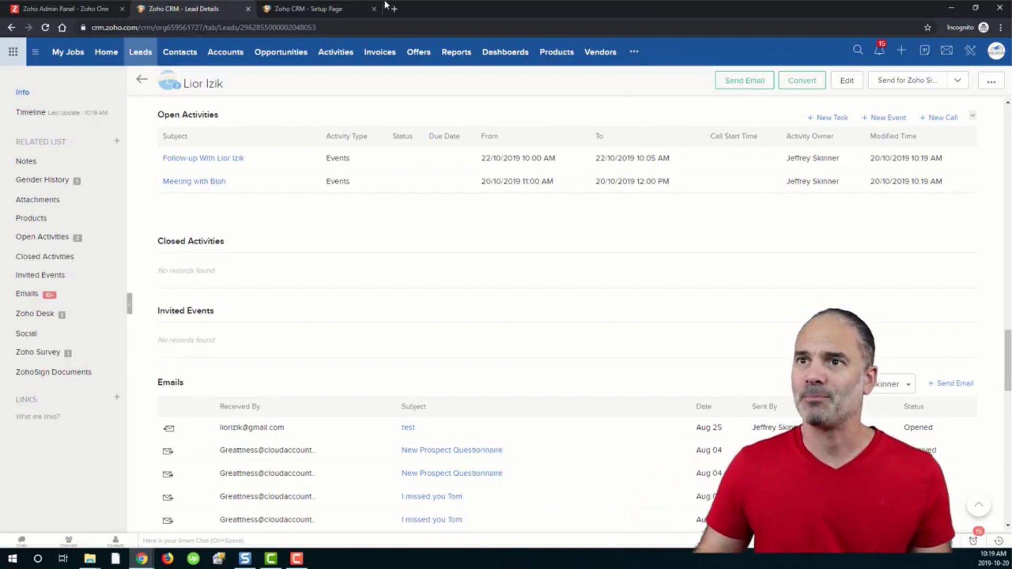
Step: Open the Followup Date workflow rule and examine its trigger, its condition and the argument mapping of its event-creating function
click(338, 9)
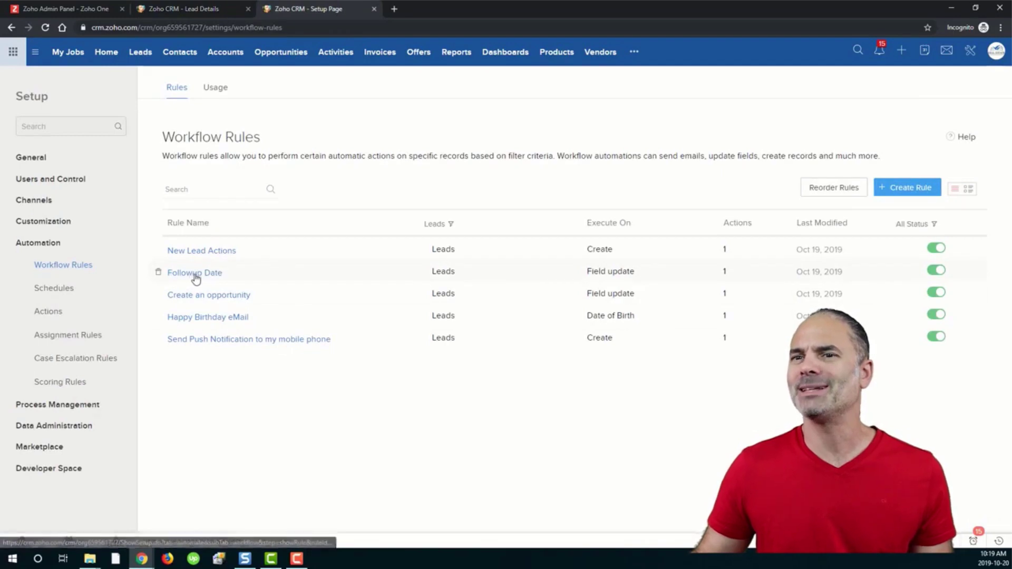
mouse_move(195, 276)
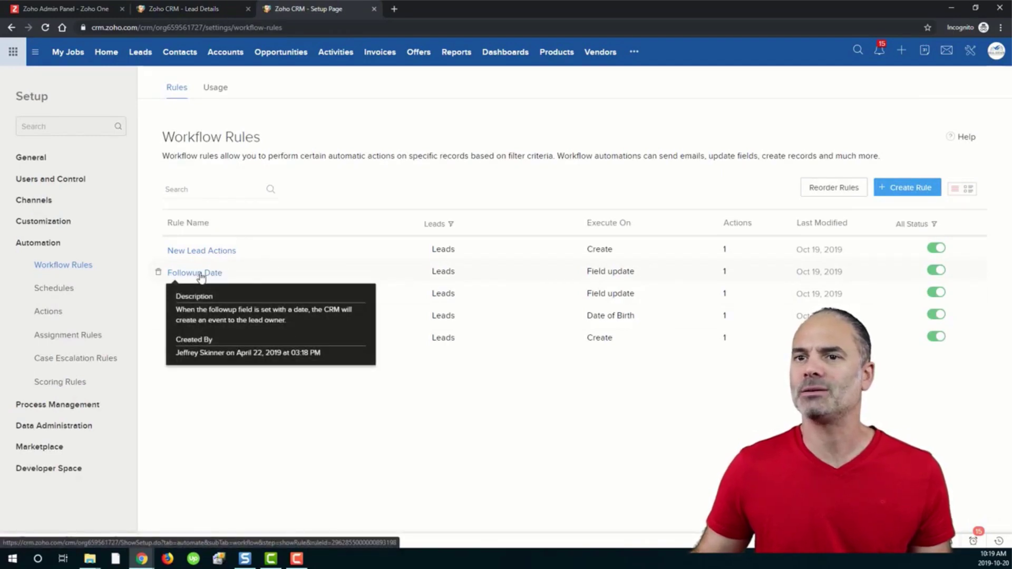
click(200, 275)
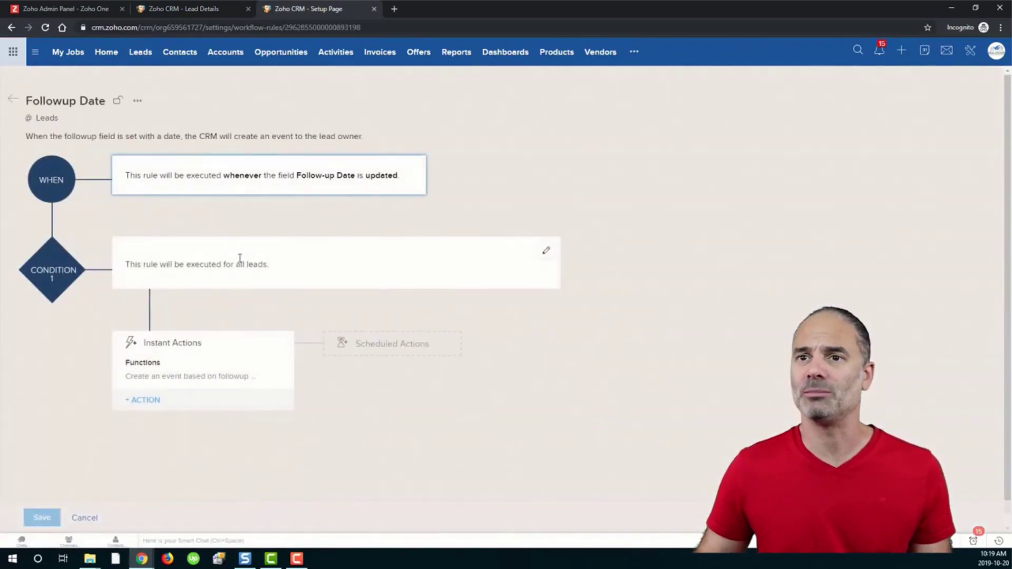
drag(173, 176, 345, 181)
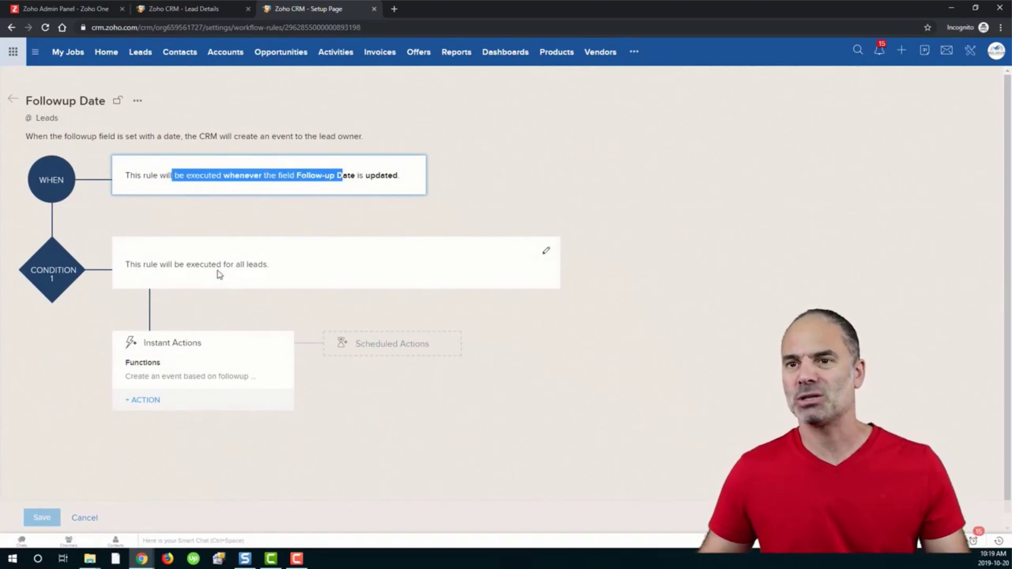
drag(143, 266, 339, 268)
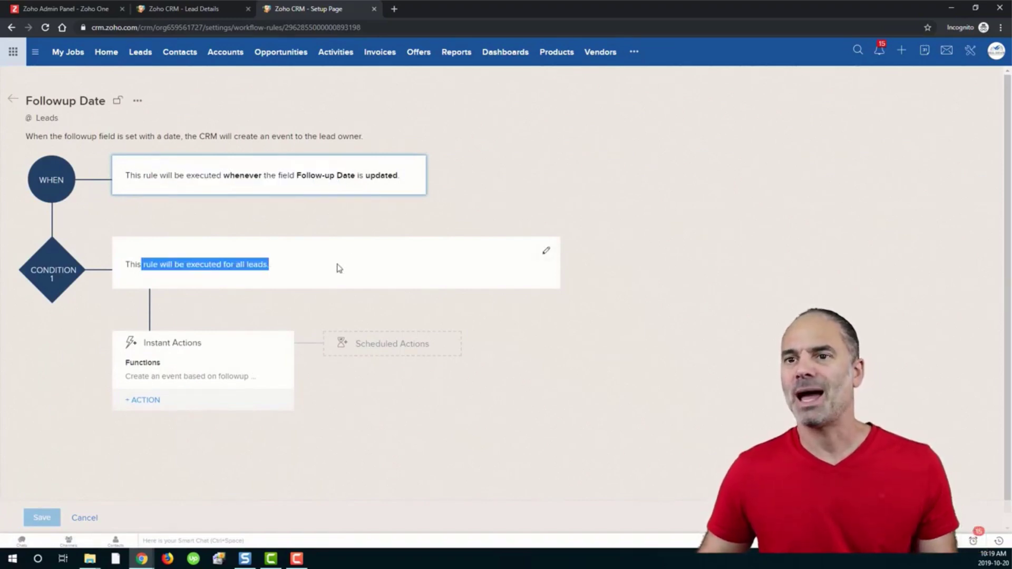
click(187, 378)
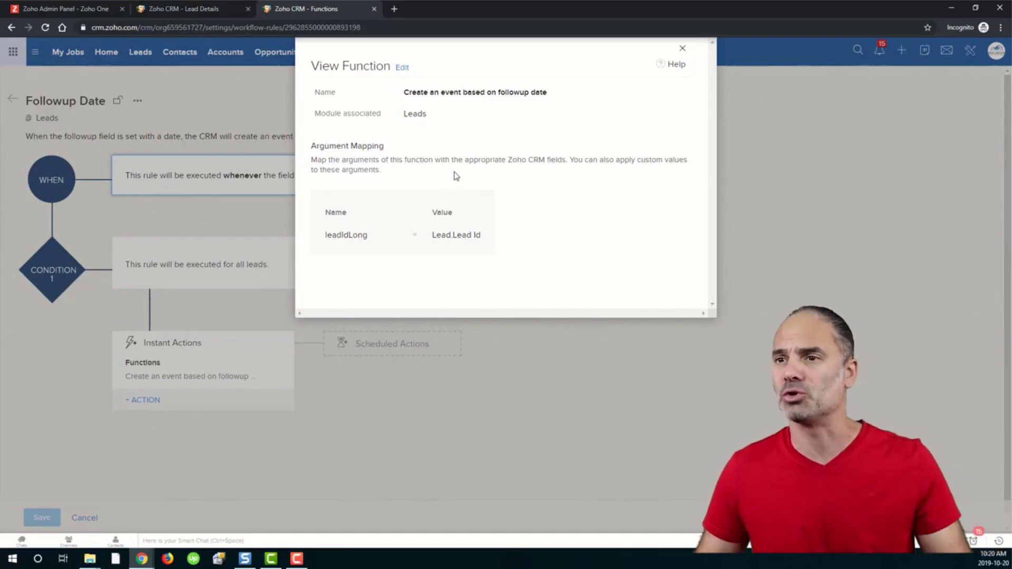
click(681, 51)
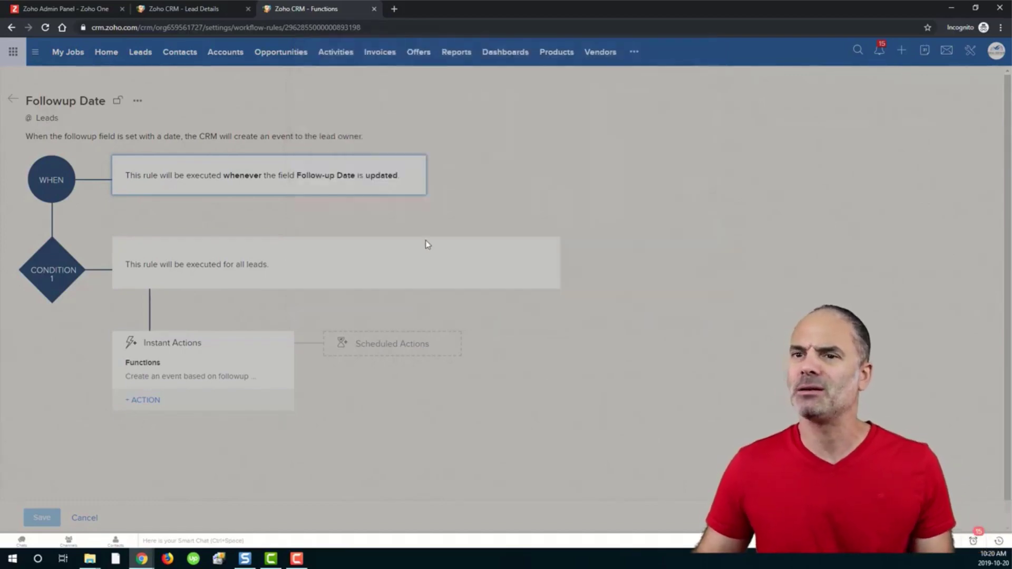
Step: Leave the Followup Date rule without saving and filter the workflow rules to the Leads module
click(83, 518)
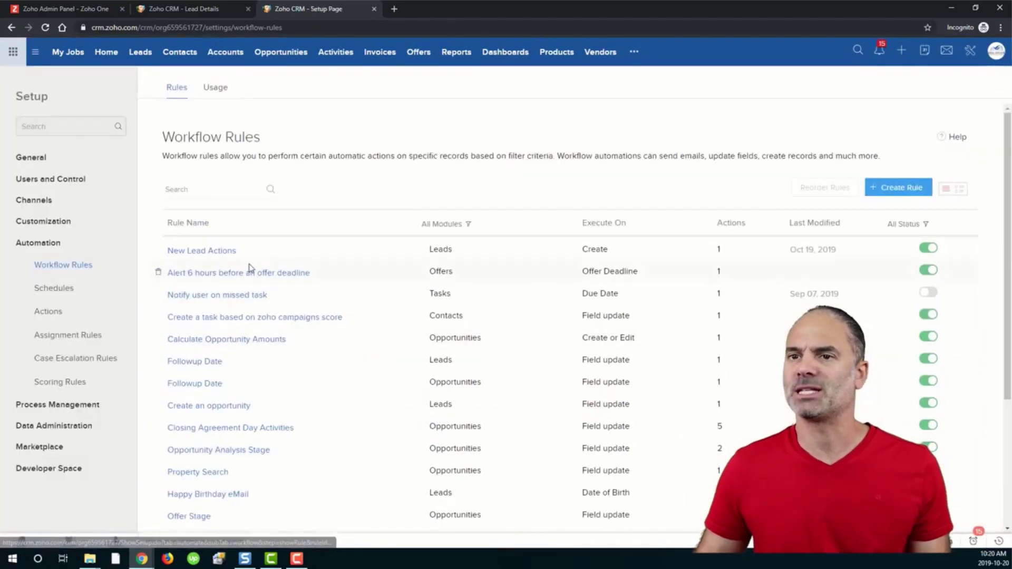
click(427, 226)
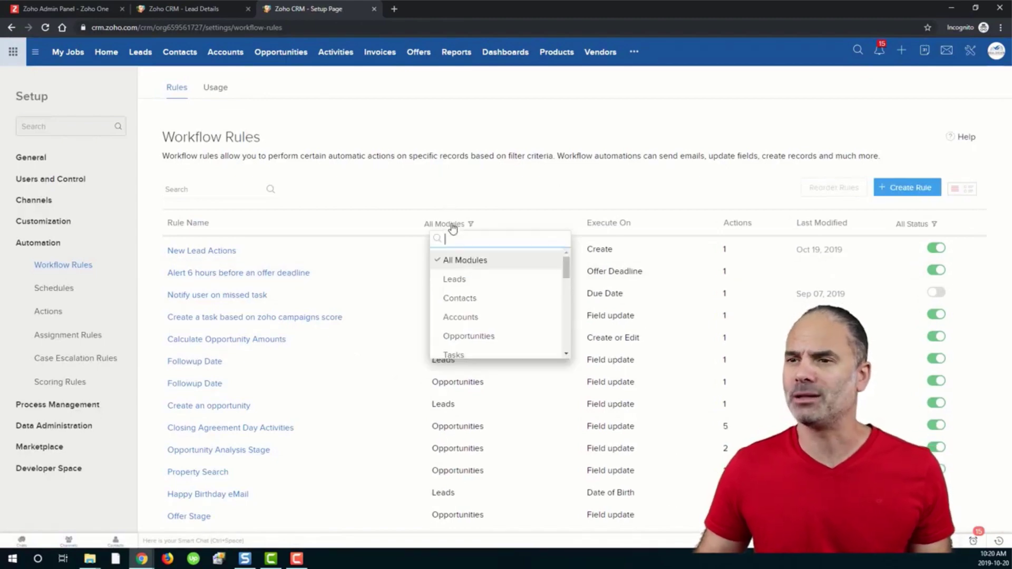
click(453, 283)
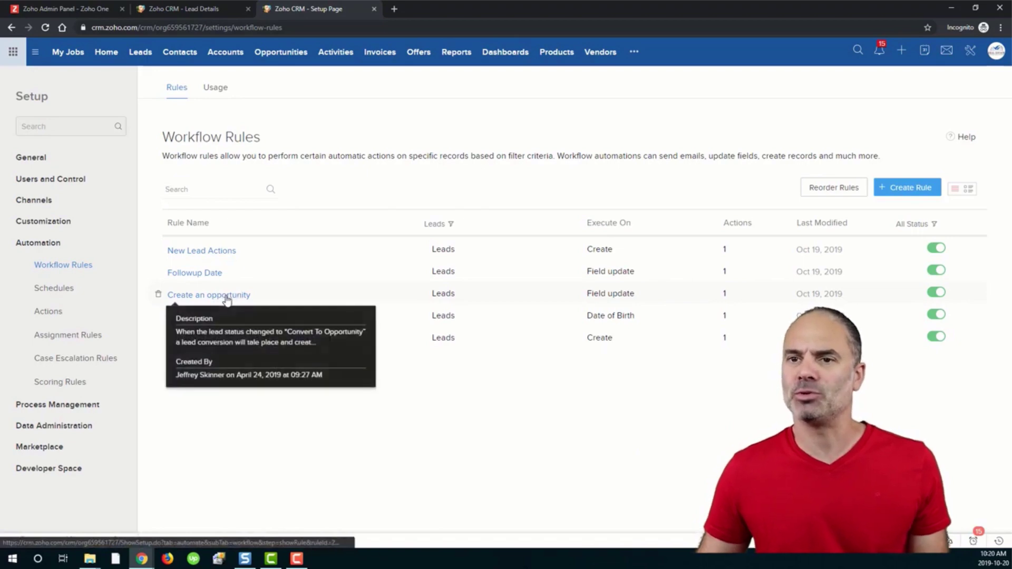
Step: Return to the Leads list, open the first lead and start converting it
click(200, 7)
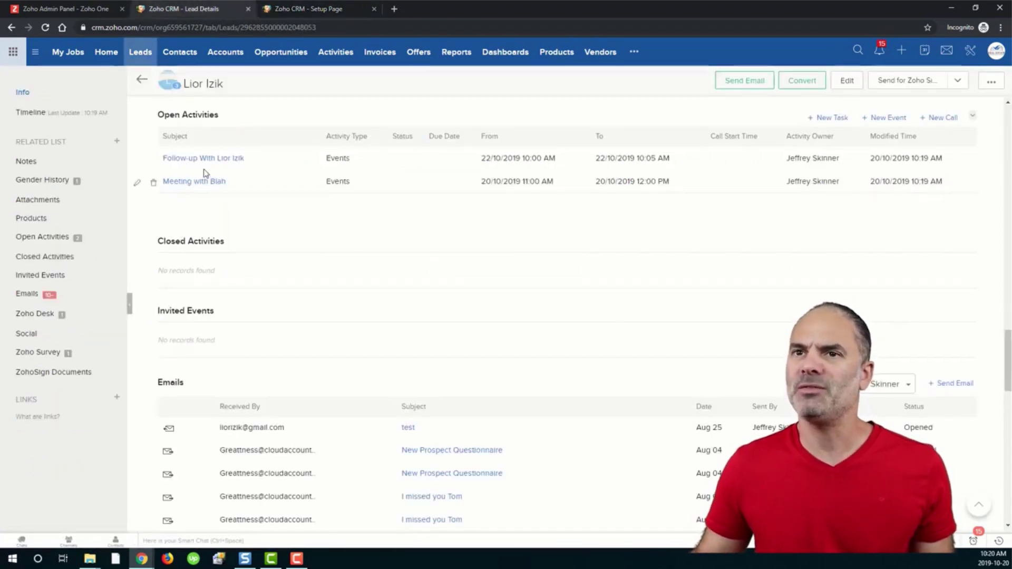
click(140, 53)
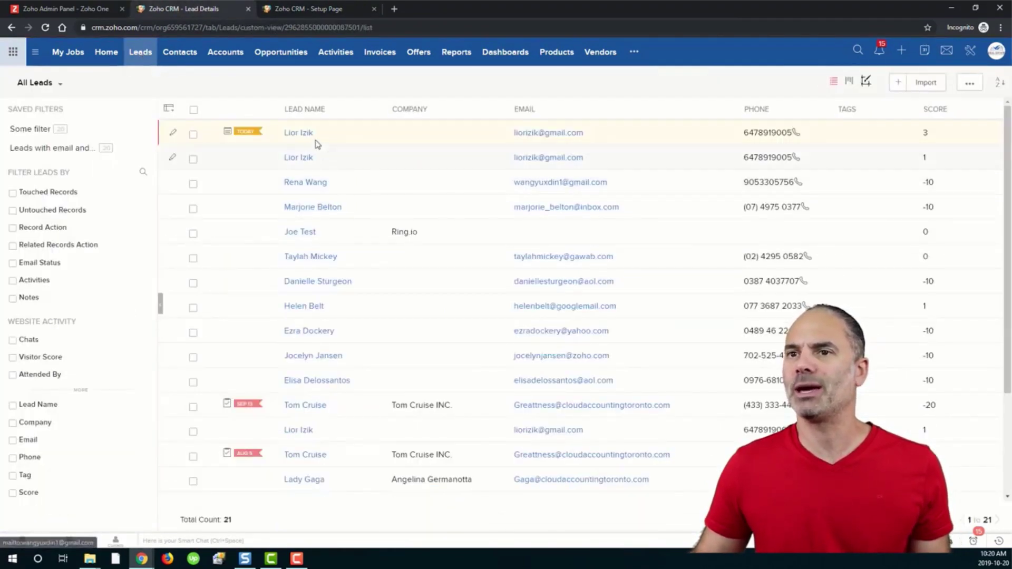
click(654, 211)
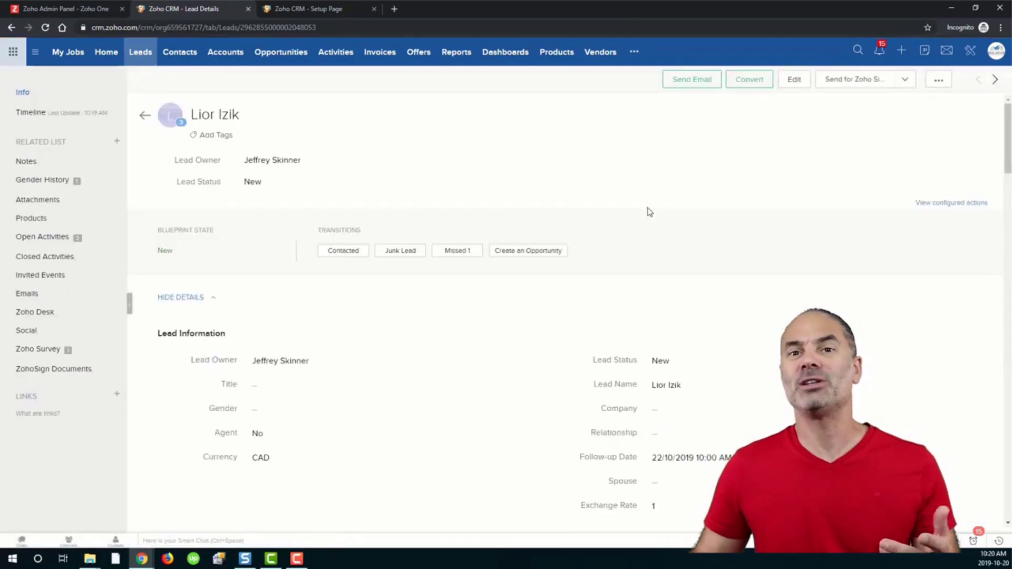
click(750, 81)
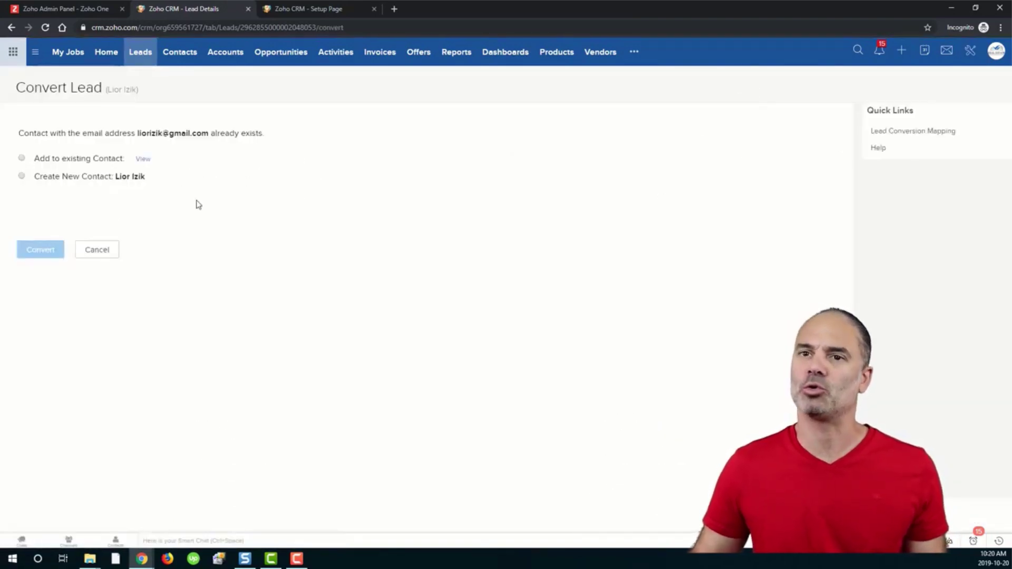
Step: Add the converted lead to the first matching existing contact and choose to create a new Opportunity for this contact
click(22, 159)
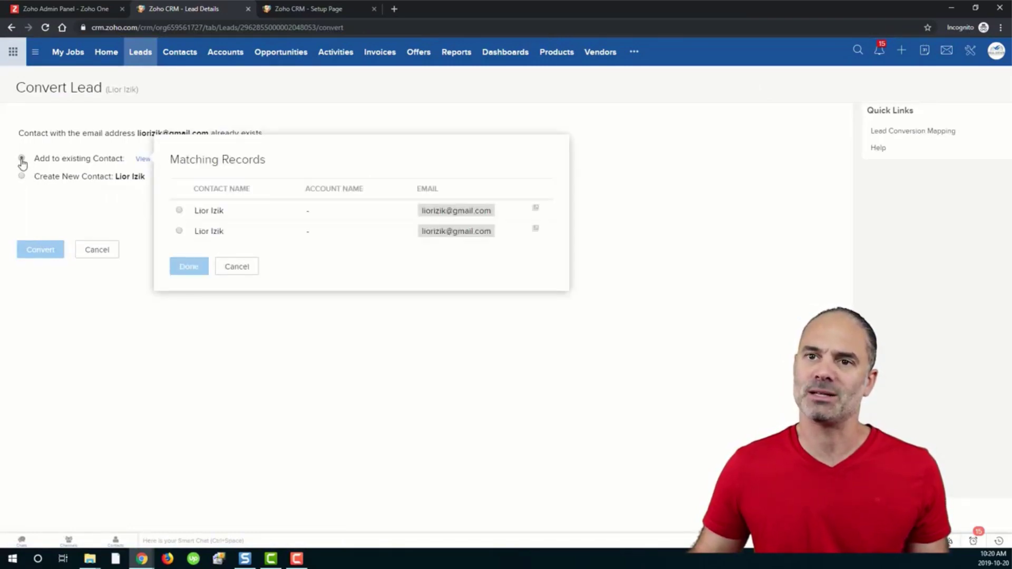
click(179, 212)
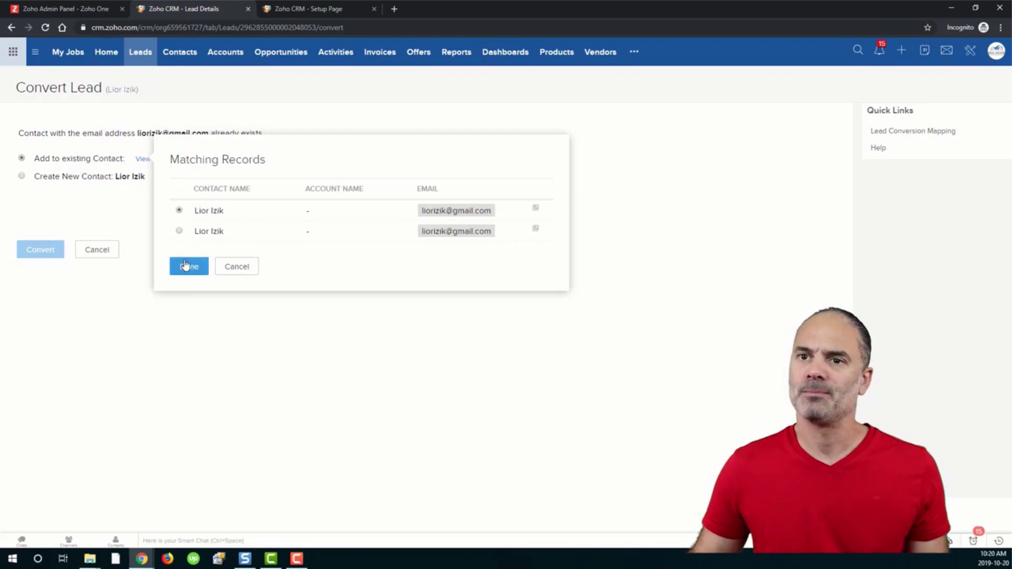
click(189, 267)
click(23, 220)
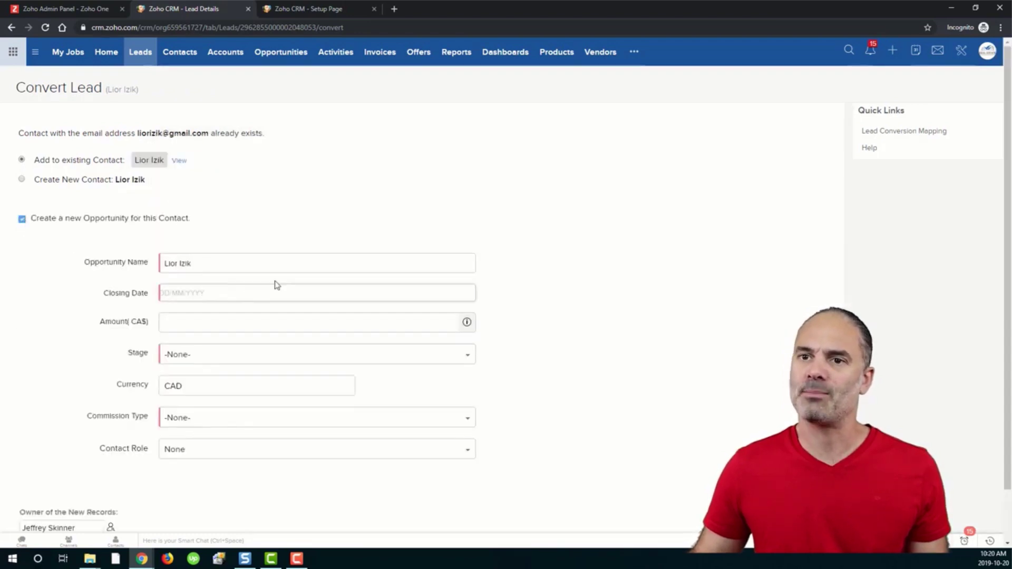
Step: Fill in the new opportunity with closing date 26/10/2019 and stage Qualification, and cancel the lead conversion
click(222, 291)
click(244, 390)
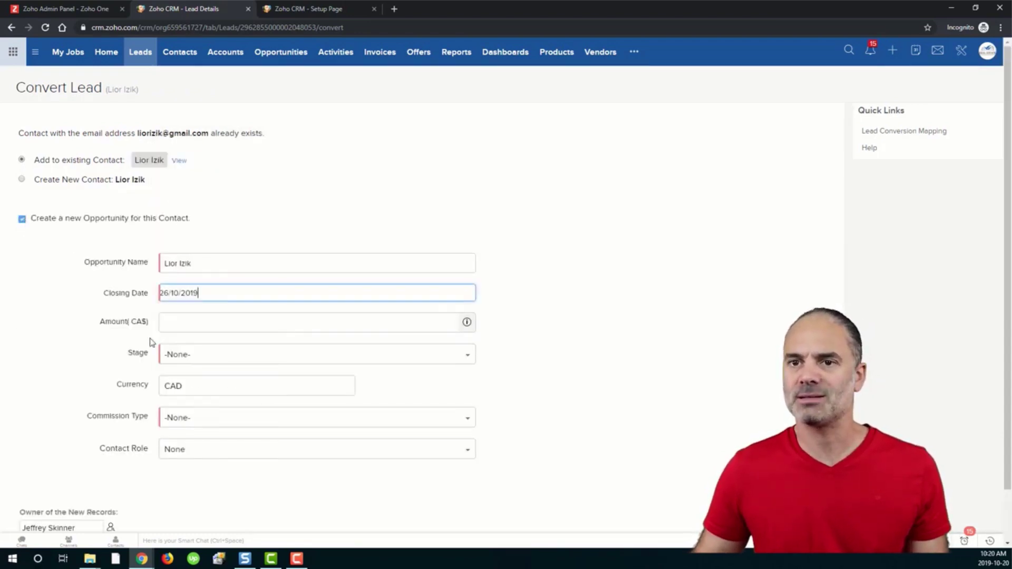
click(187, 359)
click(203, 411)
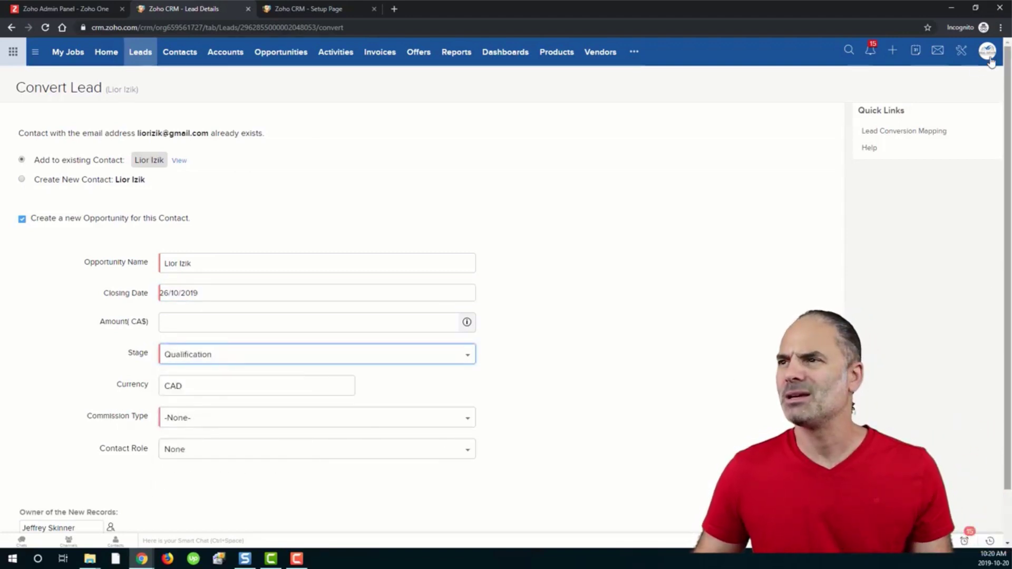
scroll(148, 77, down, 1)
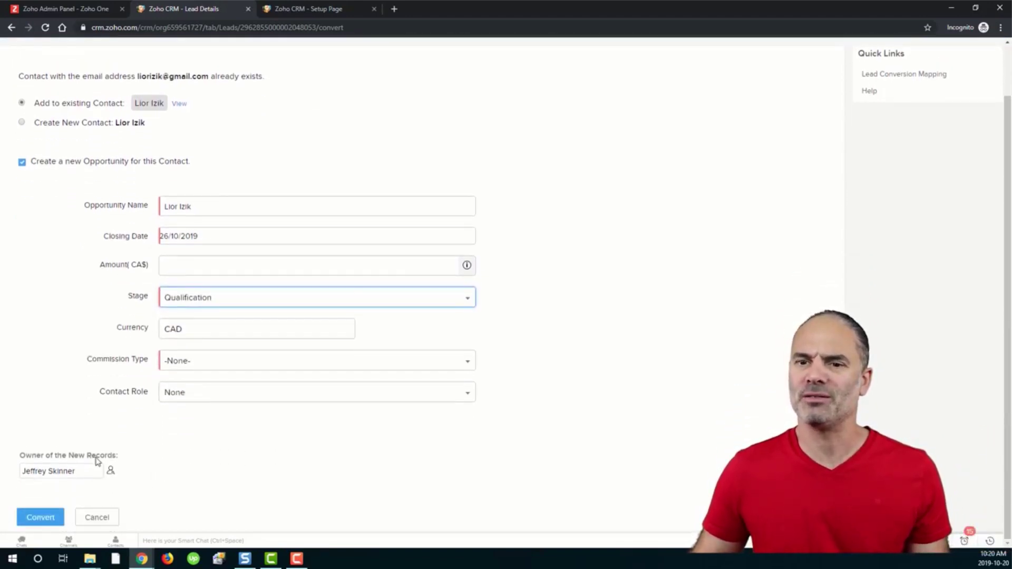
click(97, 525)
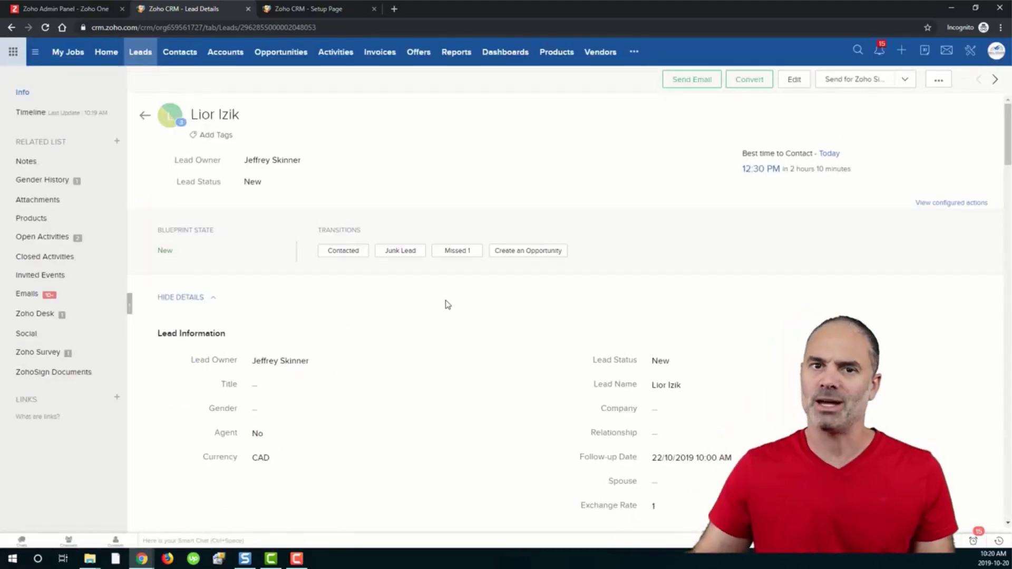
Step: Run the lead's Create an Opportunity blueprint transition and open the resulting opportunity to review its details
click(534, 253)
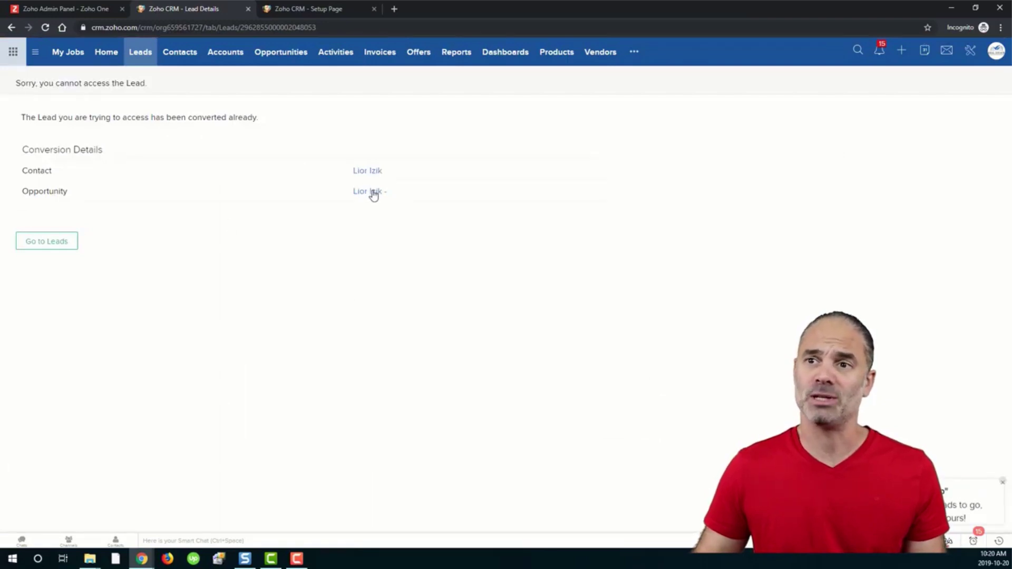
click(373, 193)
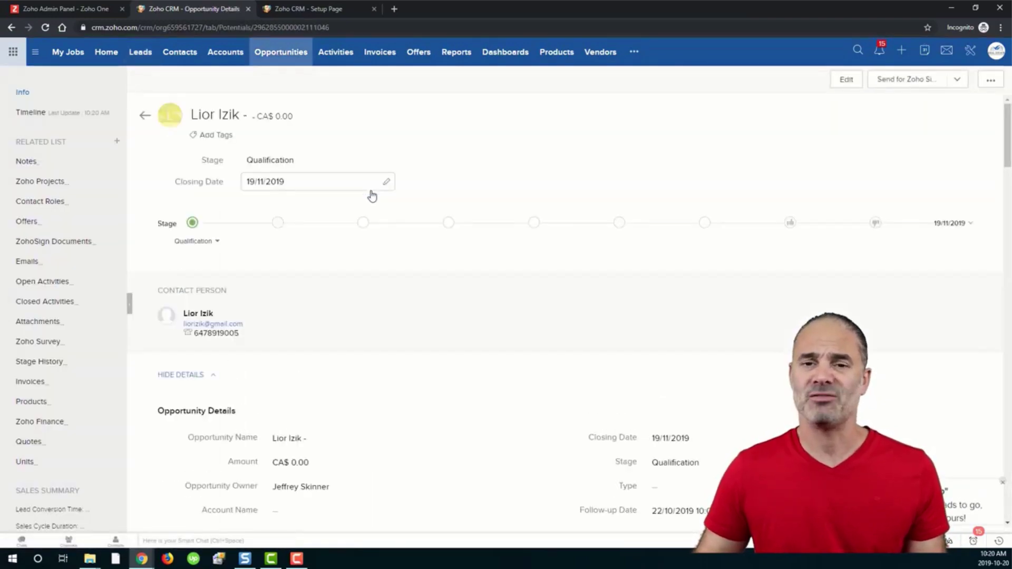
scroll(562, 321, down, 3)
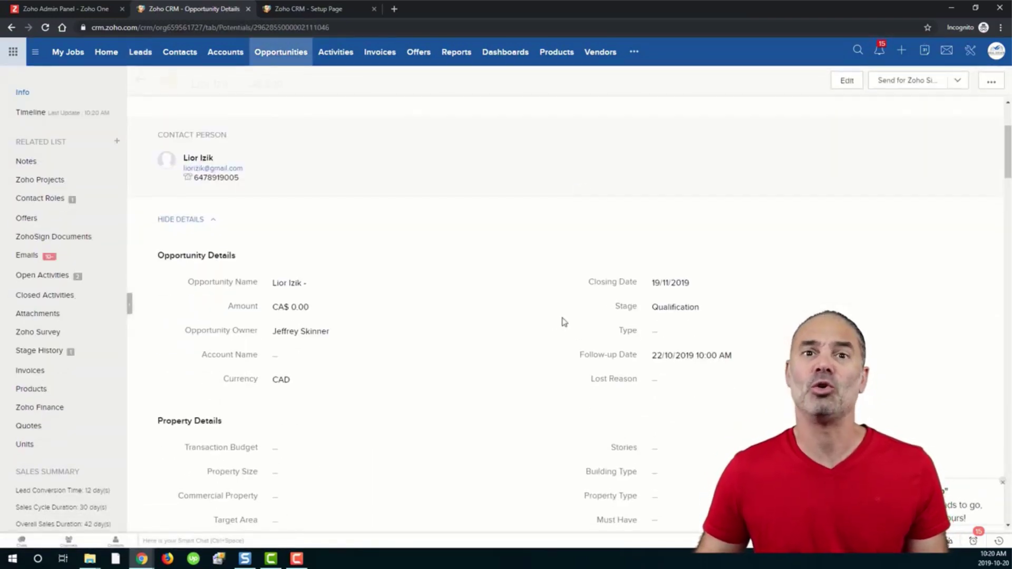
scroll(569, 319, down, 2)
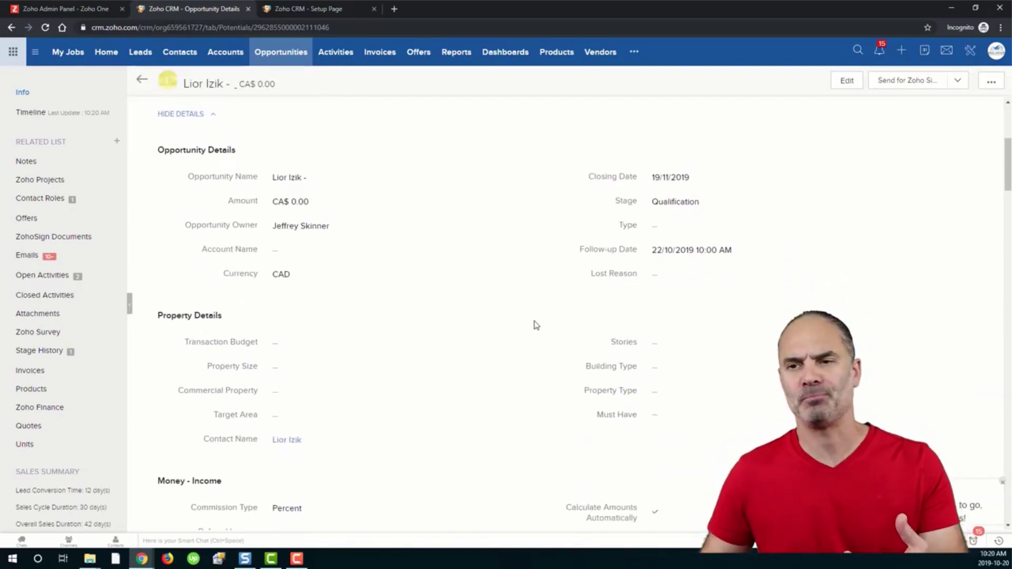
Step: Return to the workflow rules for Leads and open the Happy Birthday eMail rule to examine when it executes
click(331, 9)
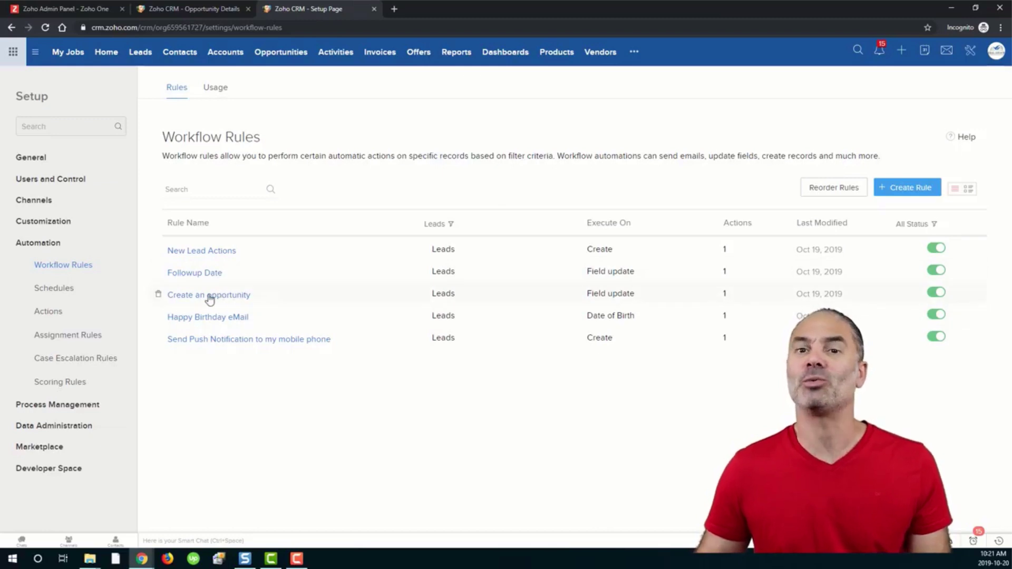
mouse_move(216, 297)
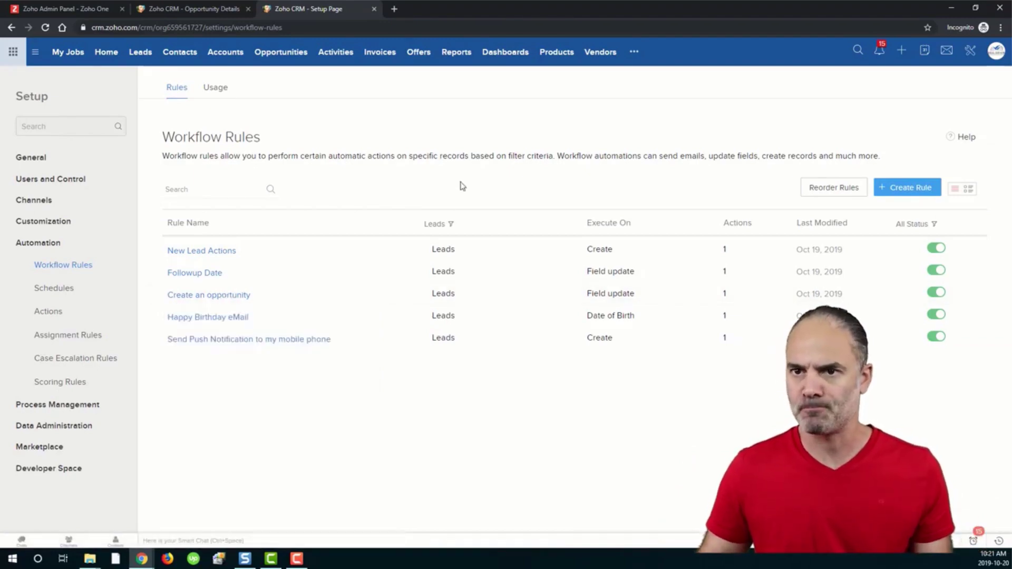
click(208, 318)
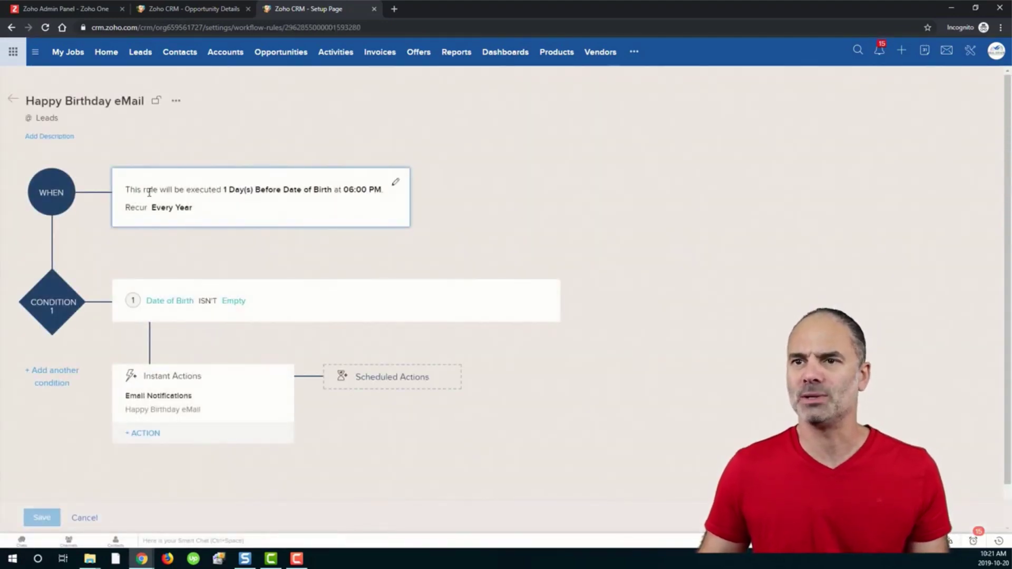
drag(149, 192, 345, 185)
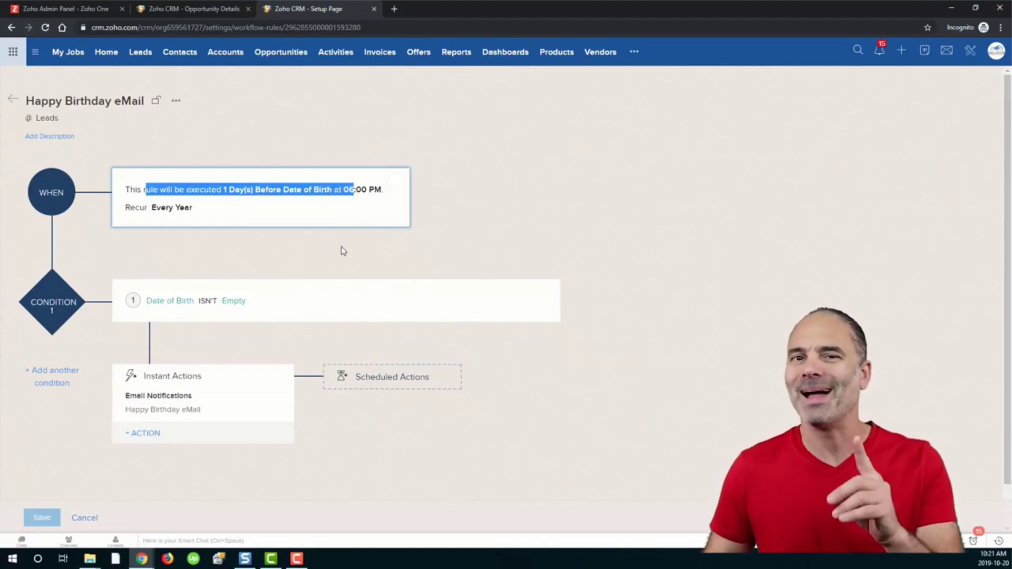
click(456, 221)
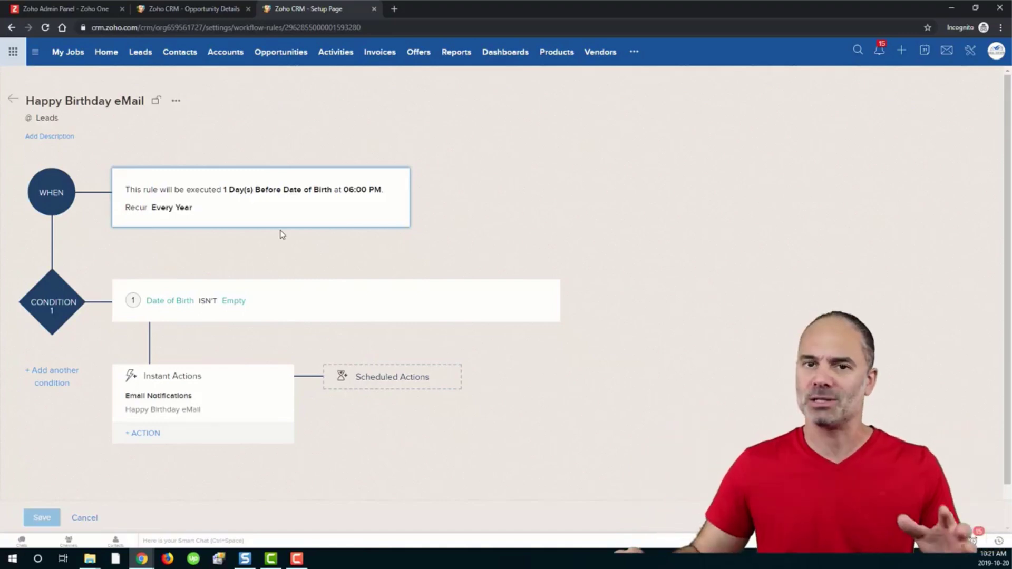
Step: Examine the rule's Happy Birthday eMail notification and the merge fields in its email template, and close both without changes
click(180, 414)
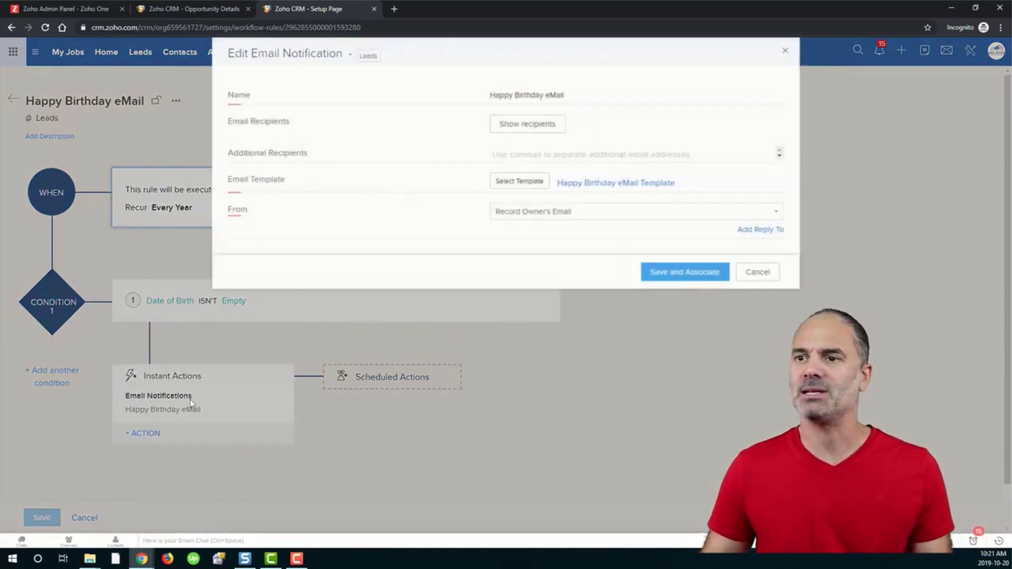
click(596, 195)
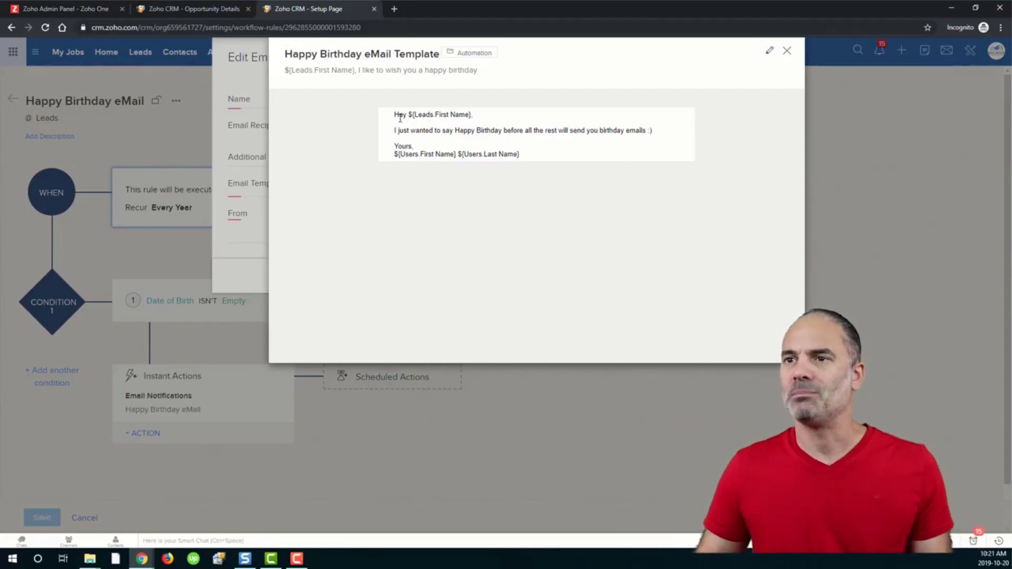
drag(394, 115, 474, 115)
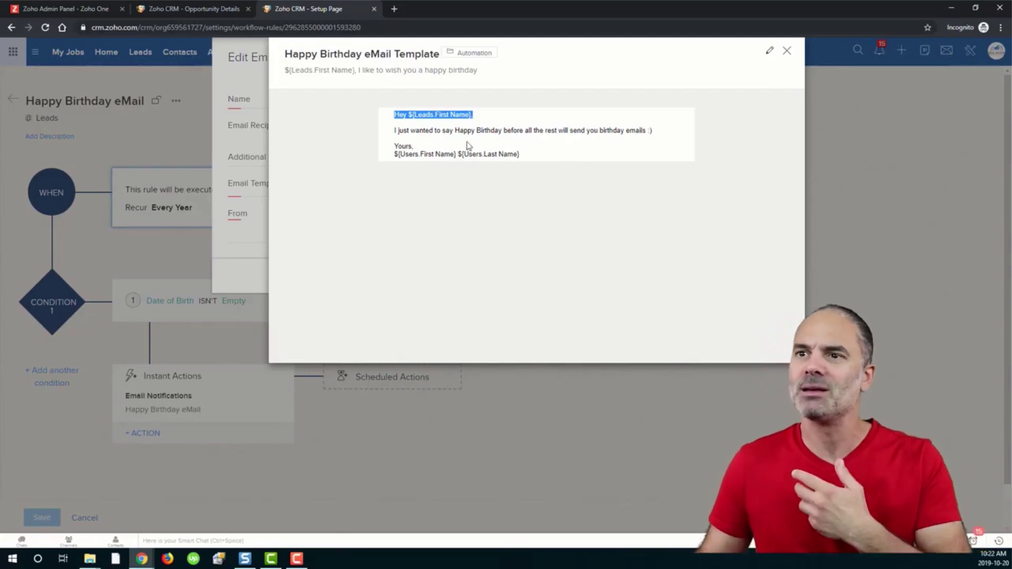
drag(523, 165, 447, 164)
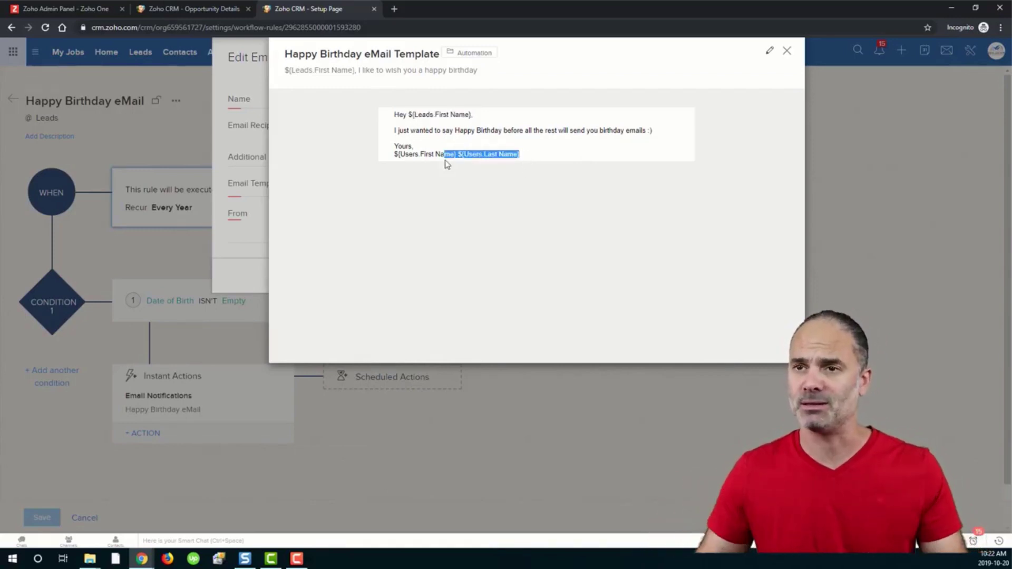
click(787, 50)
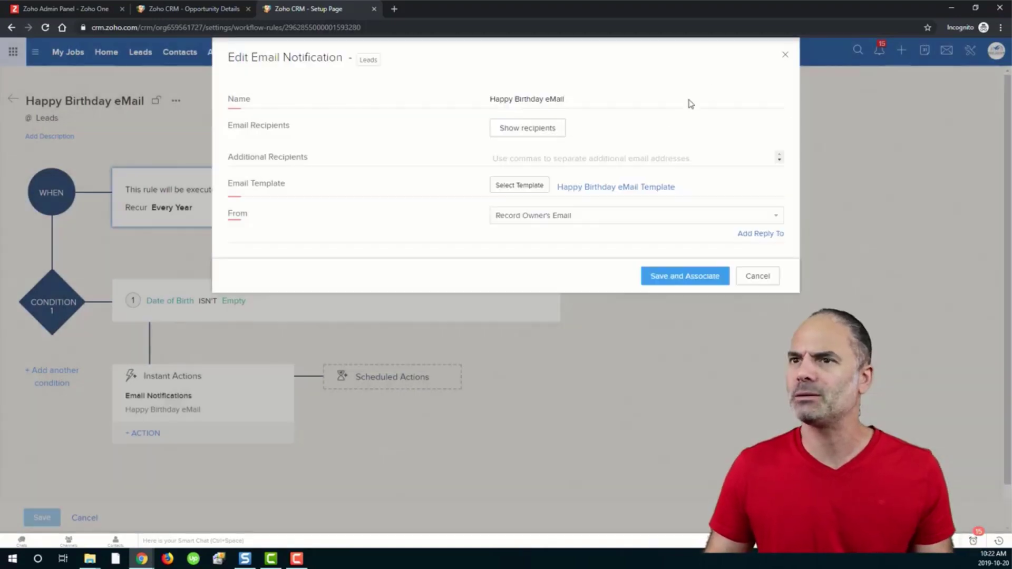
click(785, 55)
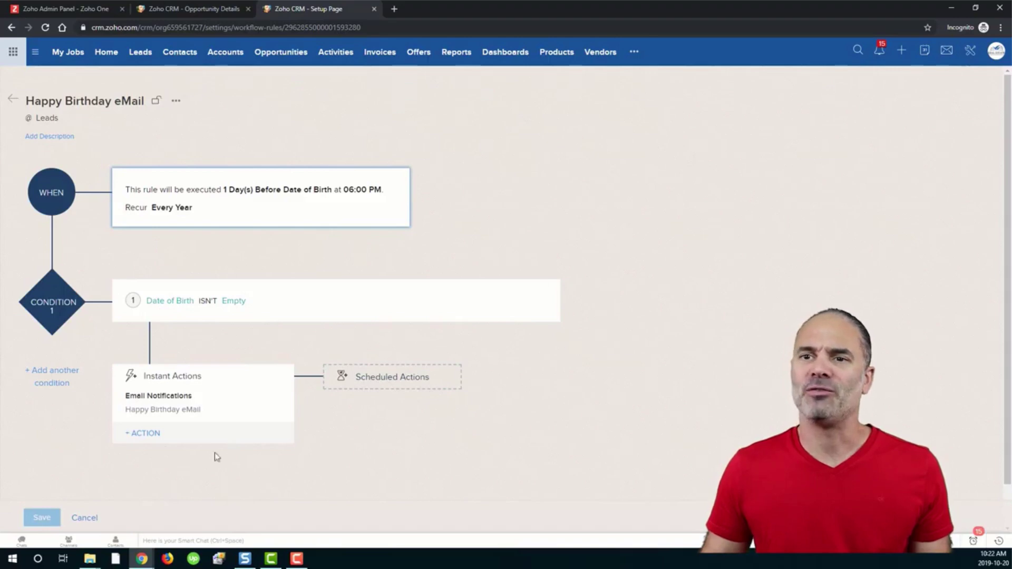